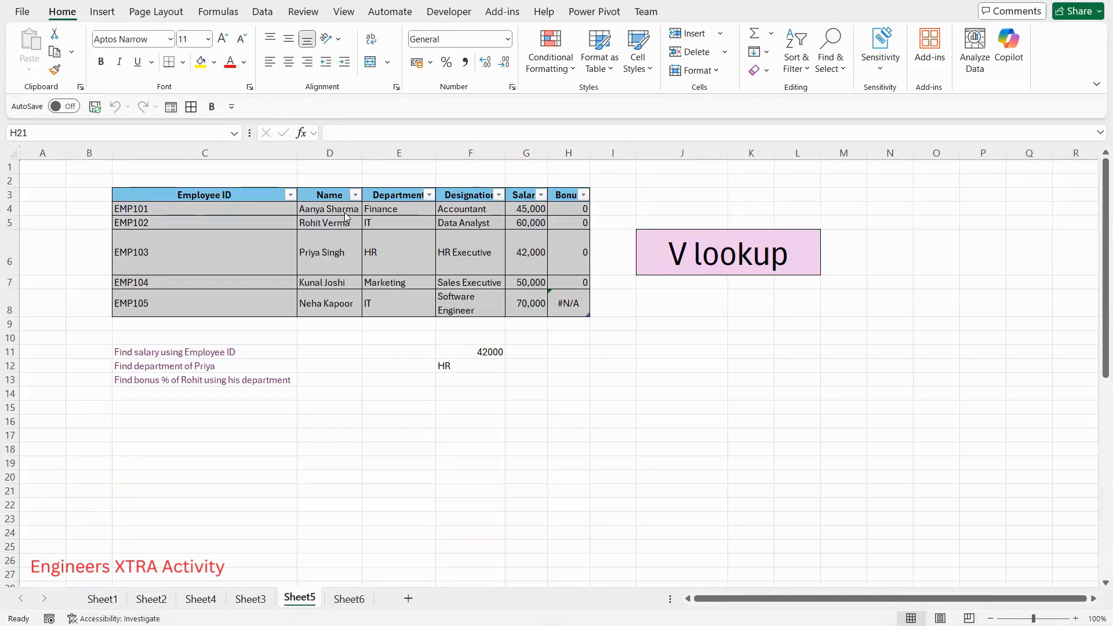
Examine the employee table column by column, from Employee ID through Name, Department and Designation to Salary
click(249, 191)
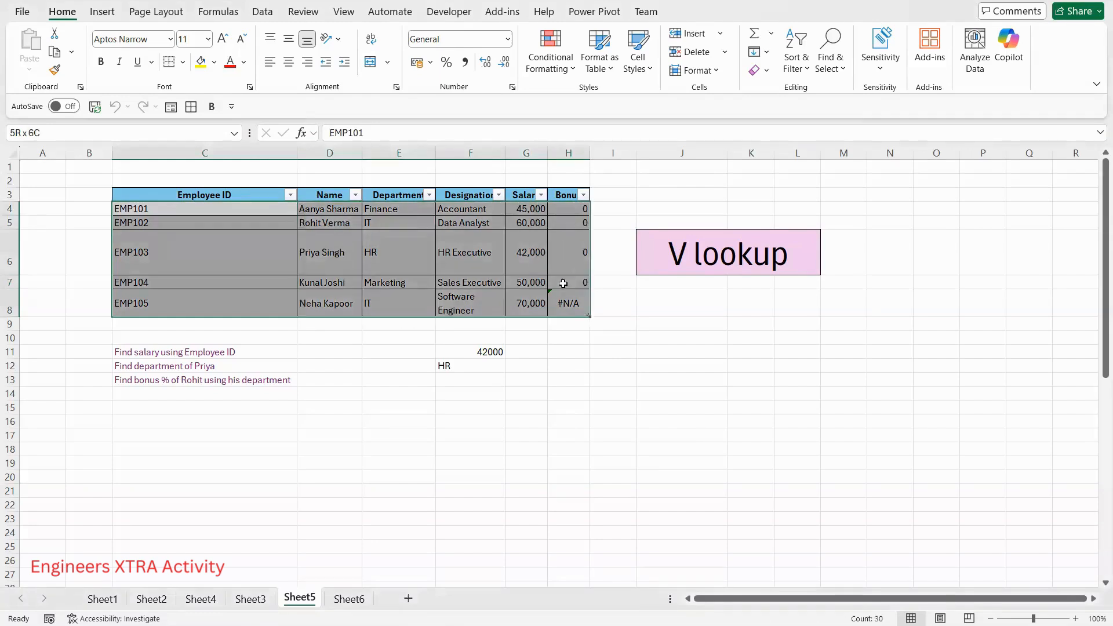
click(278, 256)
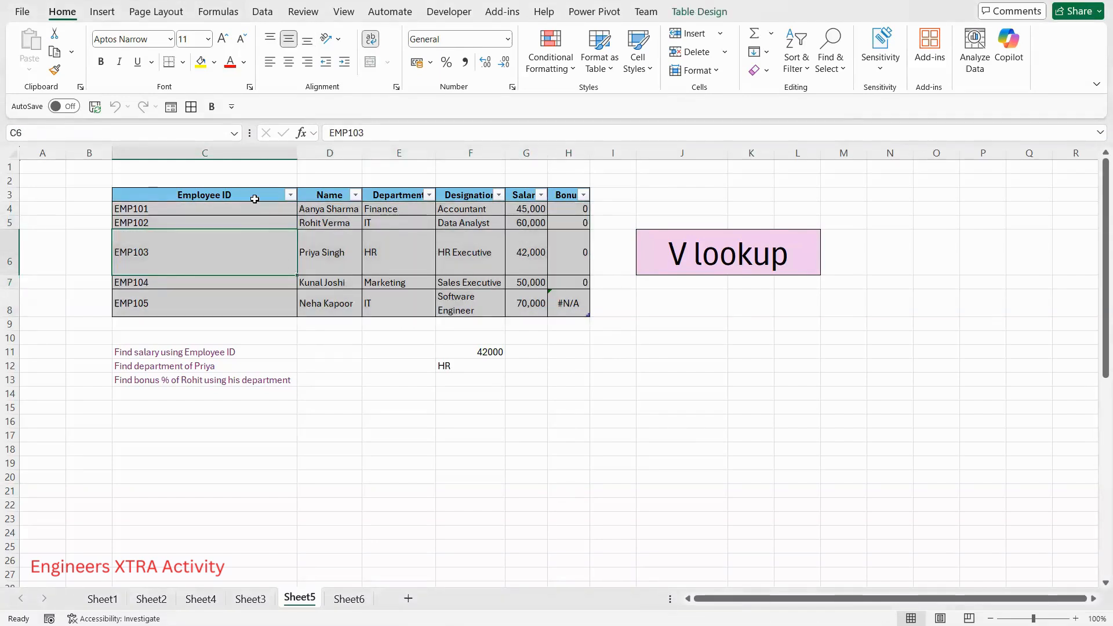
drag(256, 195, 241, 281)
drag(334, 196, 338, 269)
drag(399, 196, 397, 265)
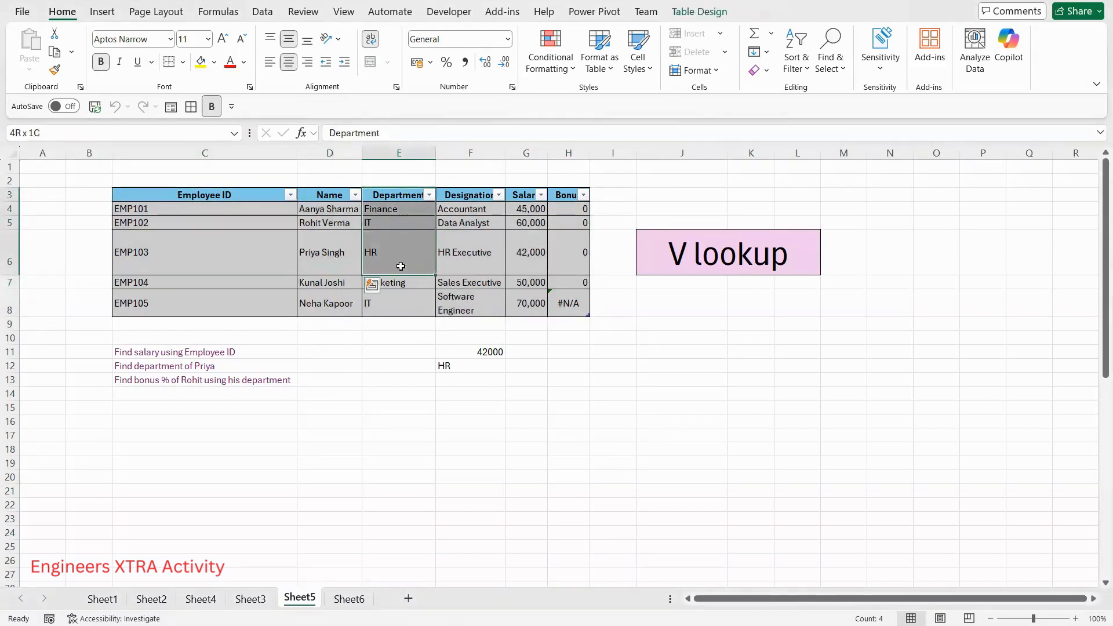
drag(464, 197, 469, 304)
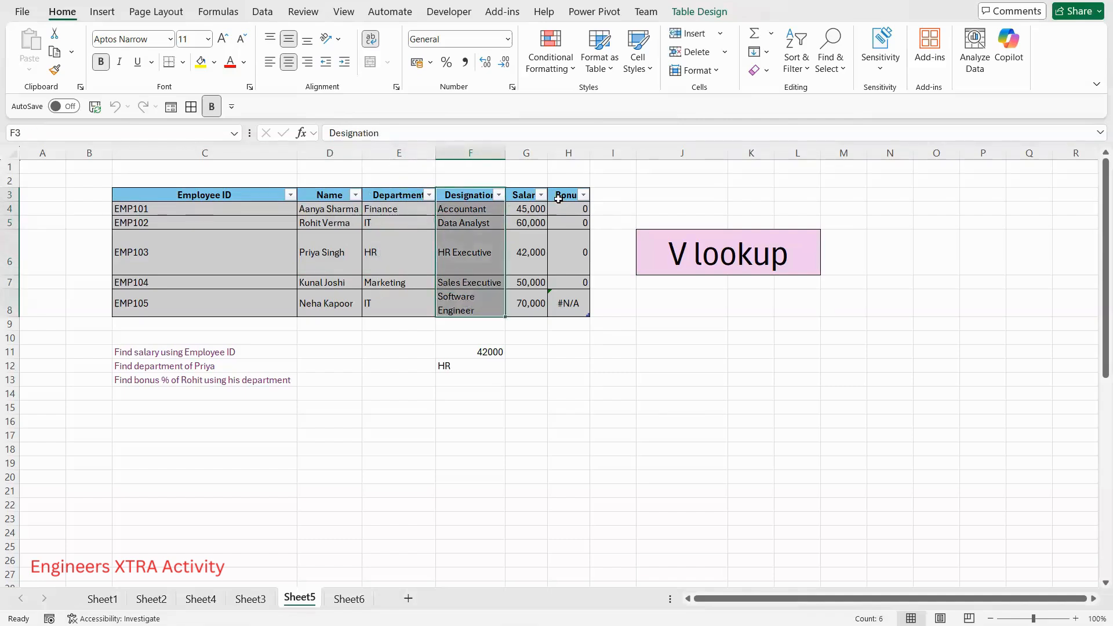
drag(525, 195, 527, 305)
Clear the Bonus values in H4:H8 and the old lookup results beside the three questions below the table
drag(569, 210, 570, 305)
key(Delete)
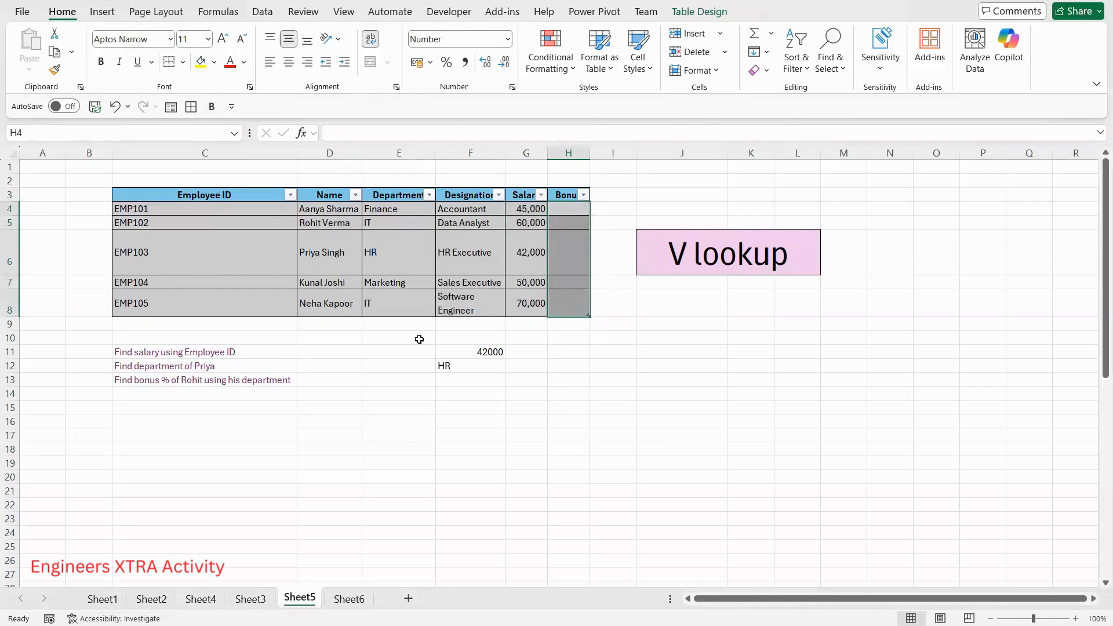
drag(423, 338, 533, 394)
key(Delete)
click(570, 271)
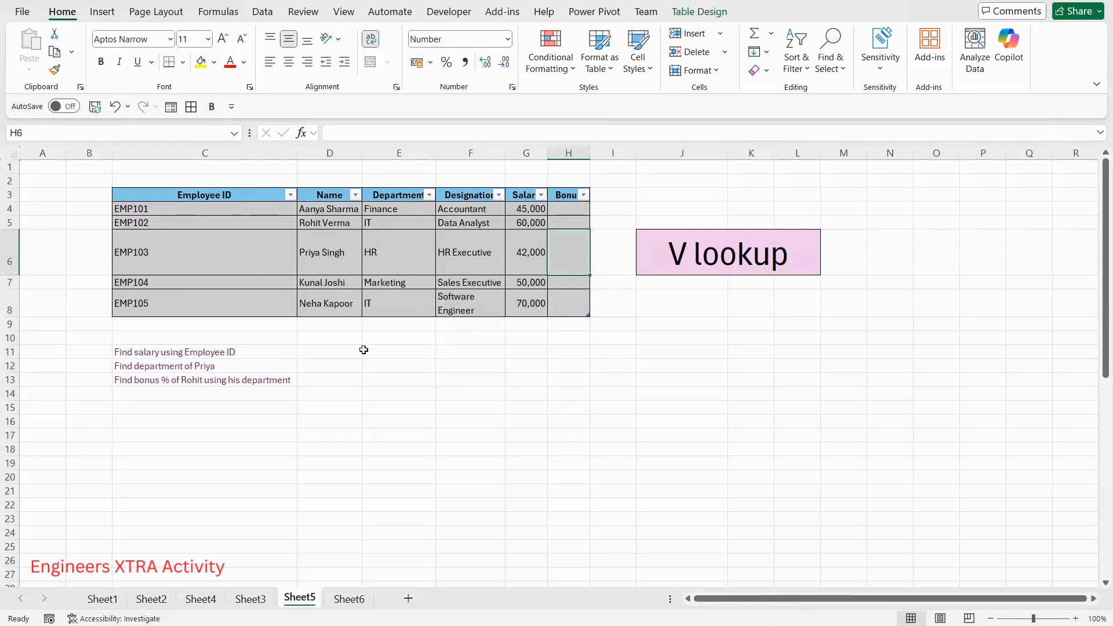
Review the three lookup questions in C11:C13 and the table data they refer to, including the Employee ID in C6
drag(255, 350, 266, 386)
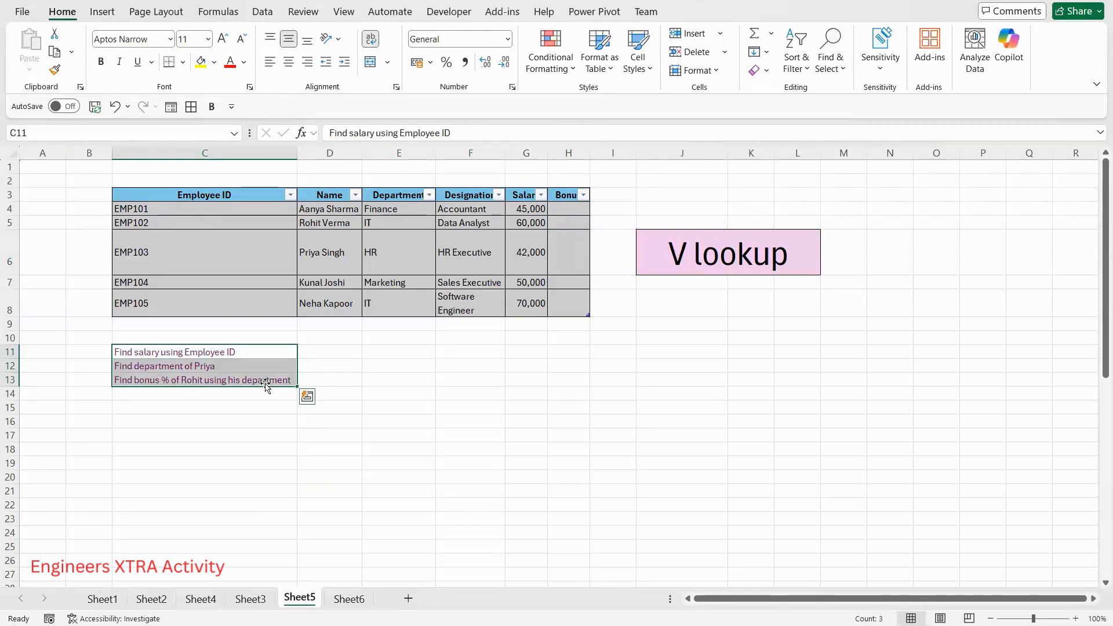
click(270, 356)
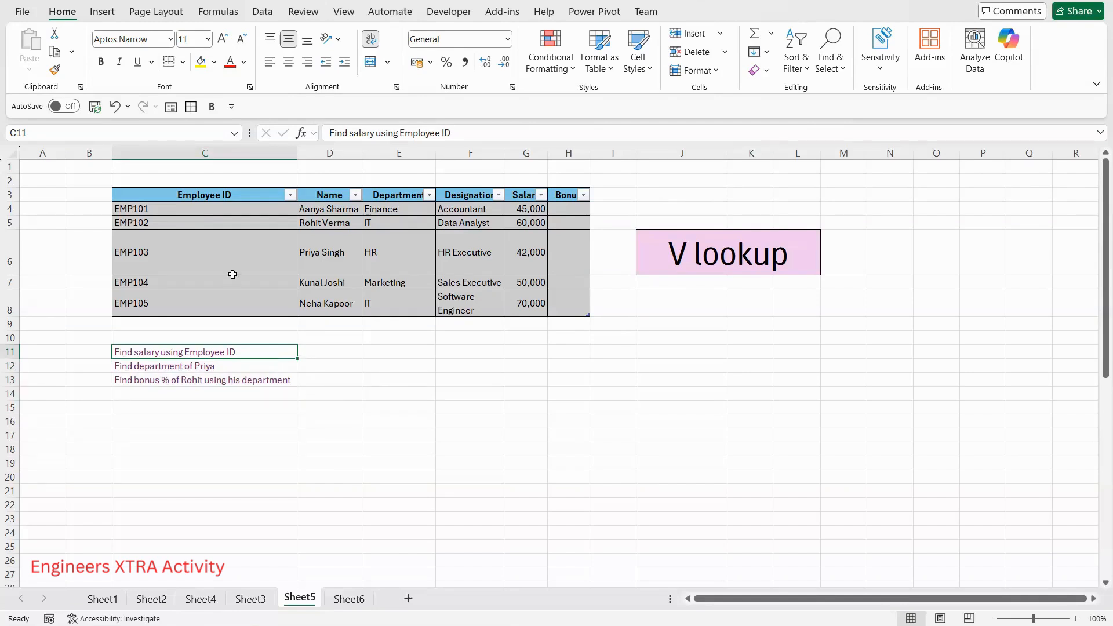
click(227, 253)
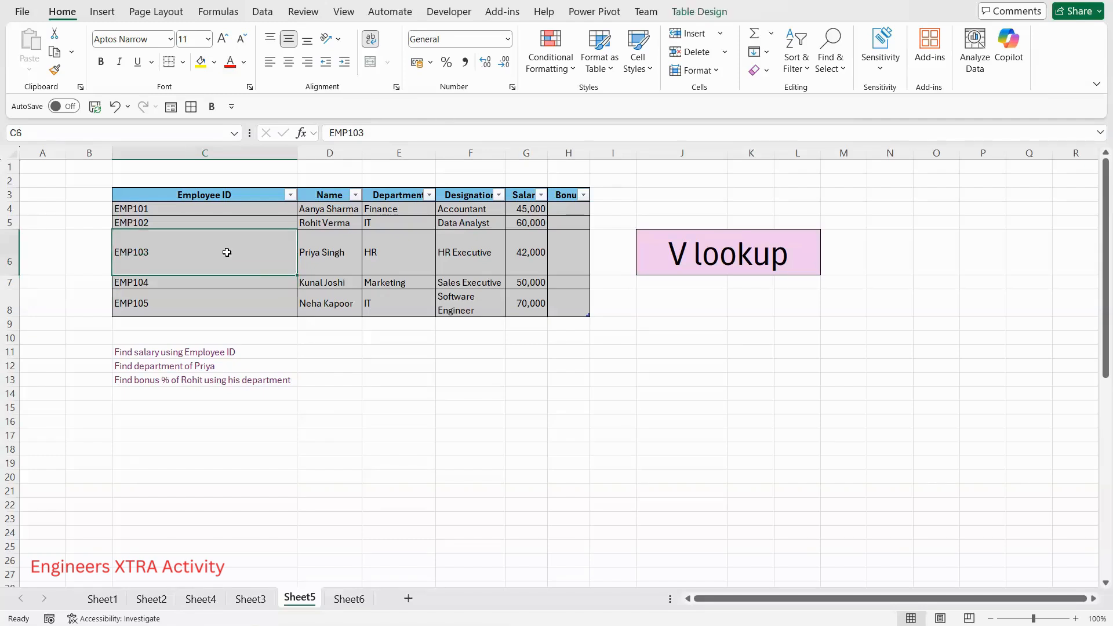
drag(204, 195, 573, 298)
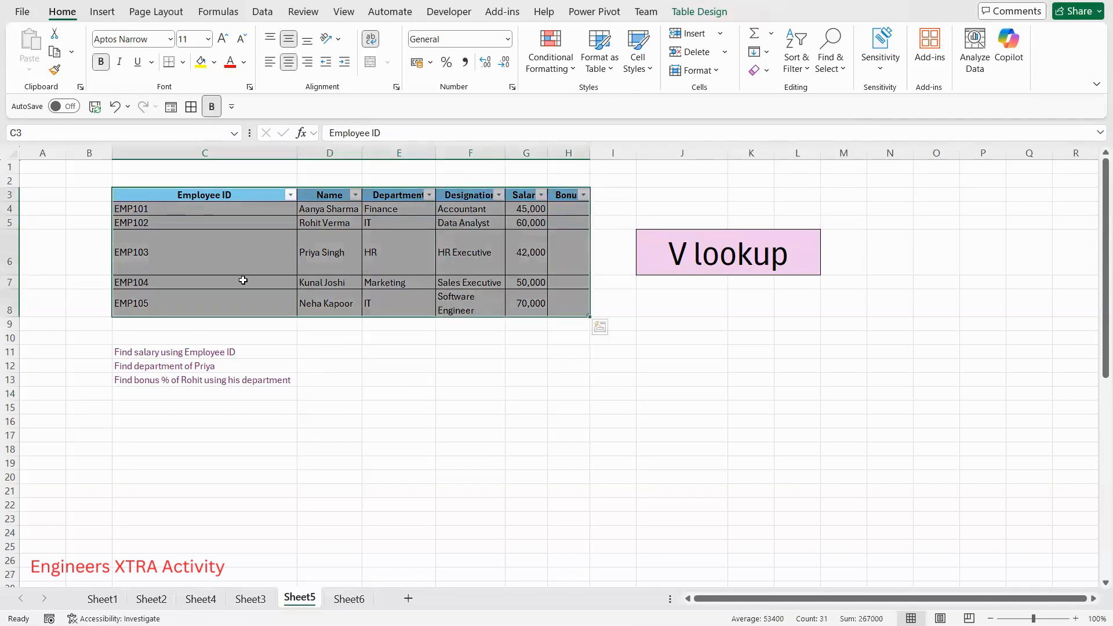
click(266, 262)
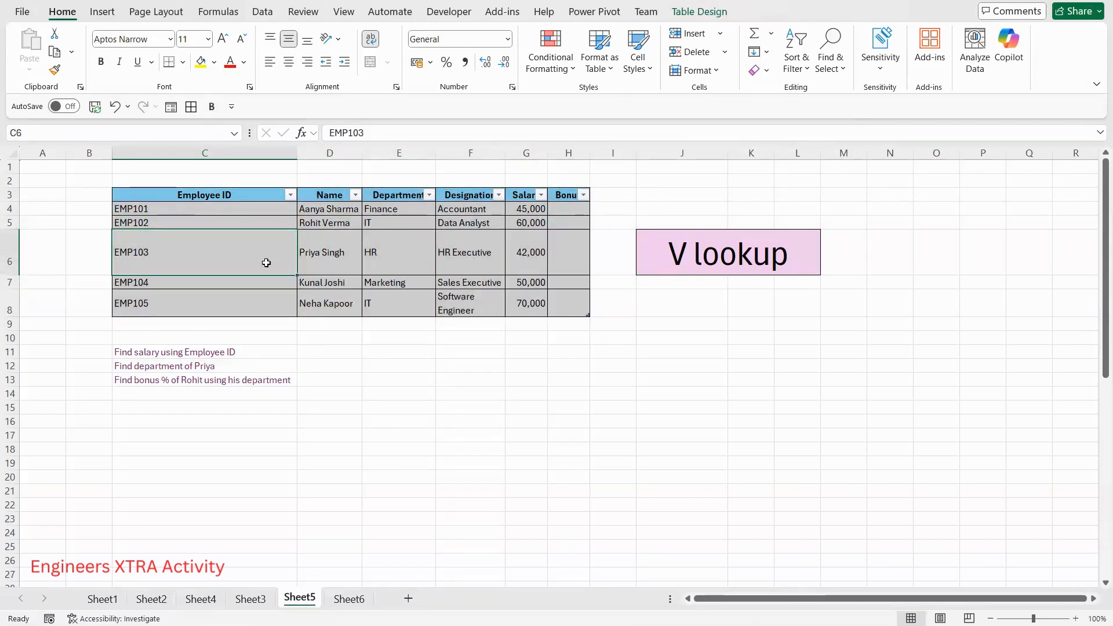
click(470, 324)
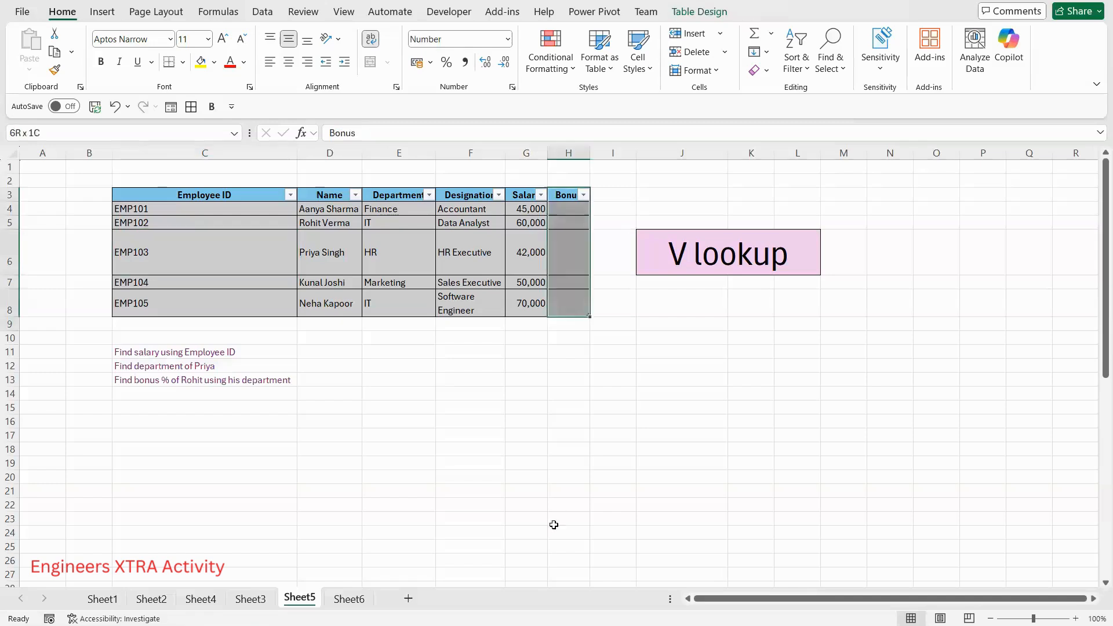
click(255, 253)
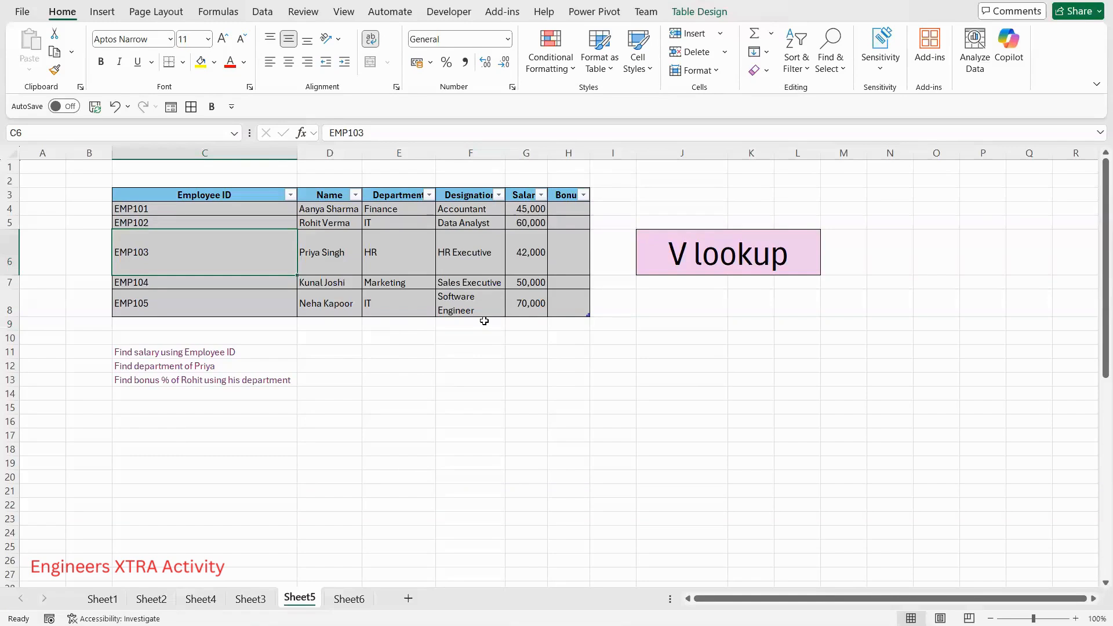
Start a VLOOKUP formula in F11 with the Employee ID in C6 as the lookup value
click(470, 352)
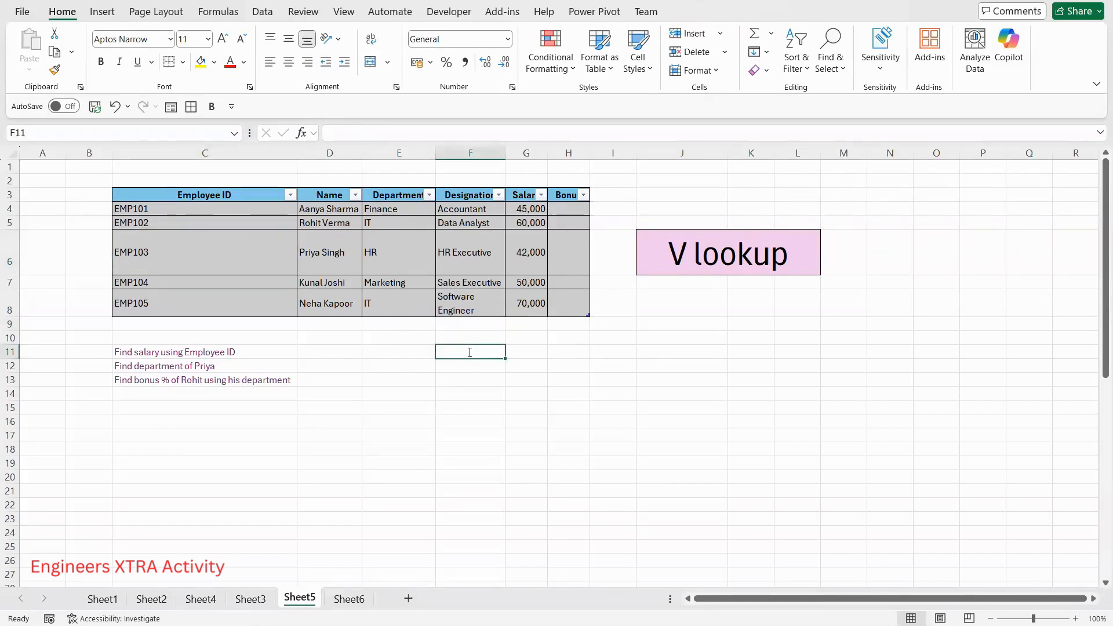
double_click(470, 352)
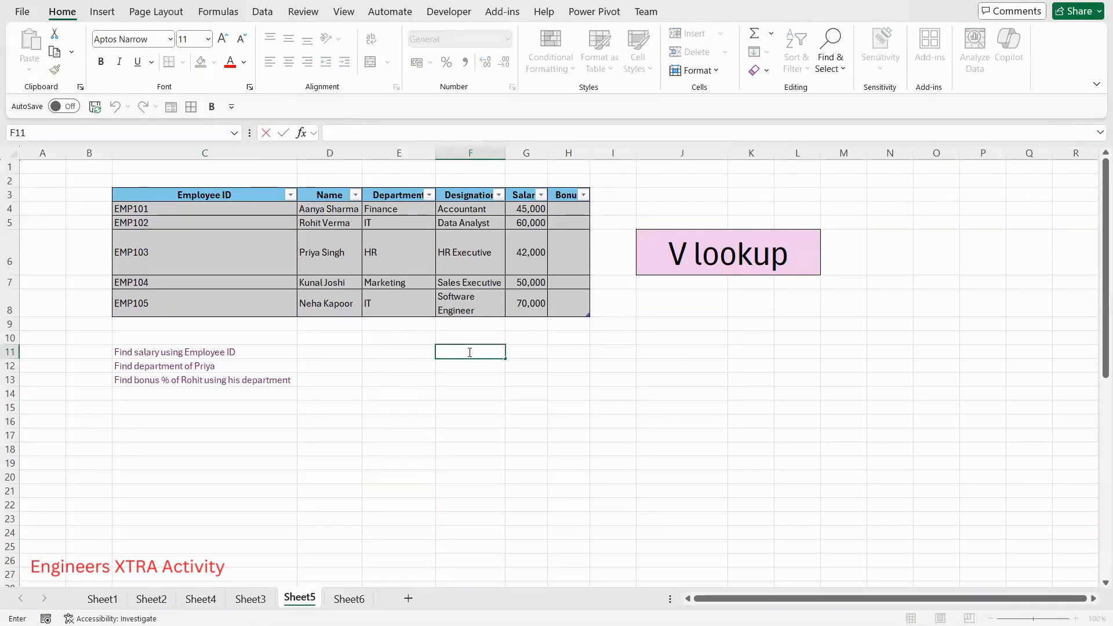
text(=)
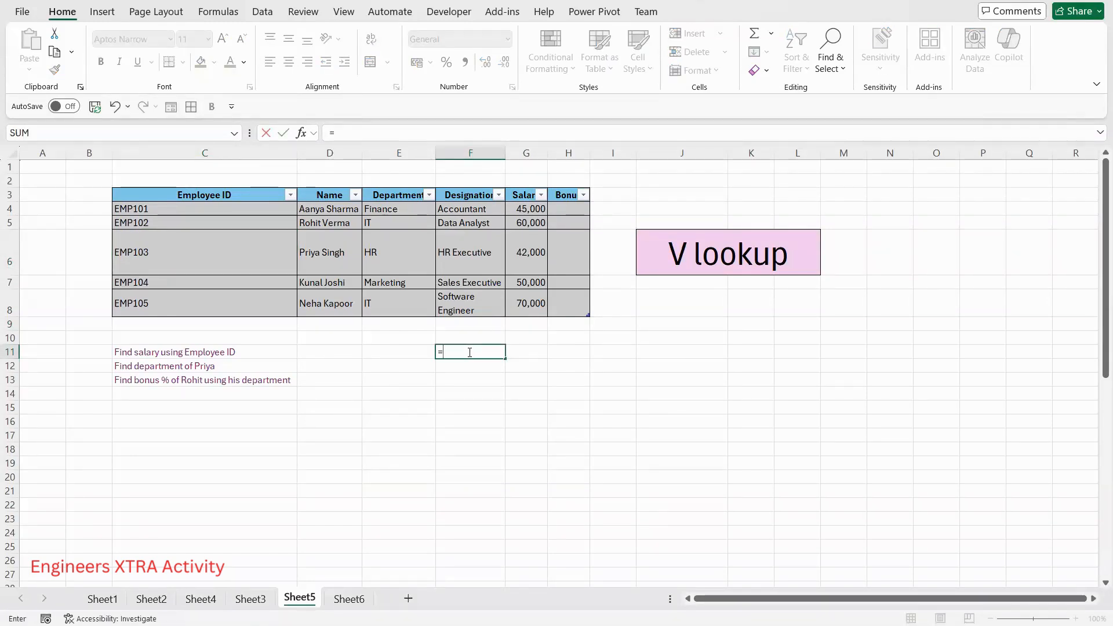
text(vlo)
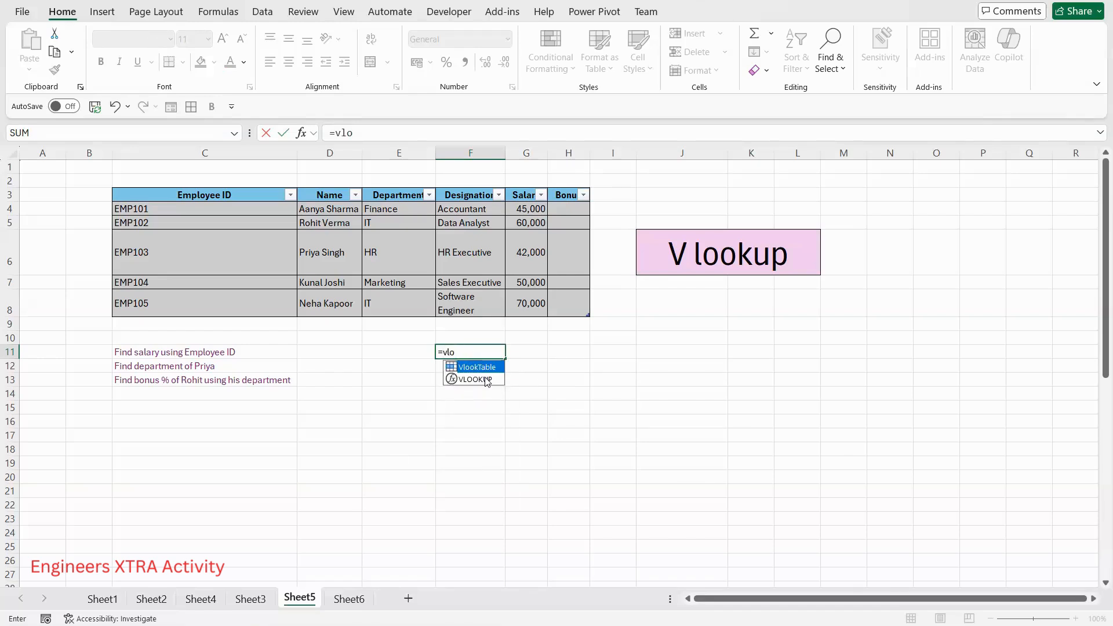
click(487, 380)
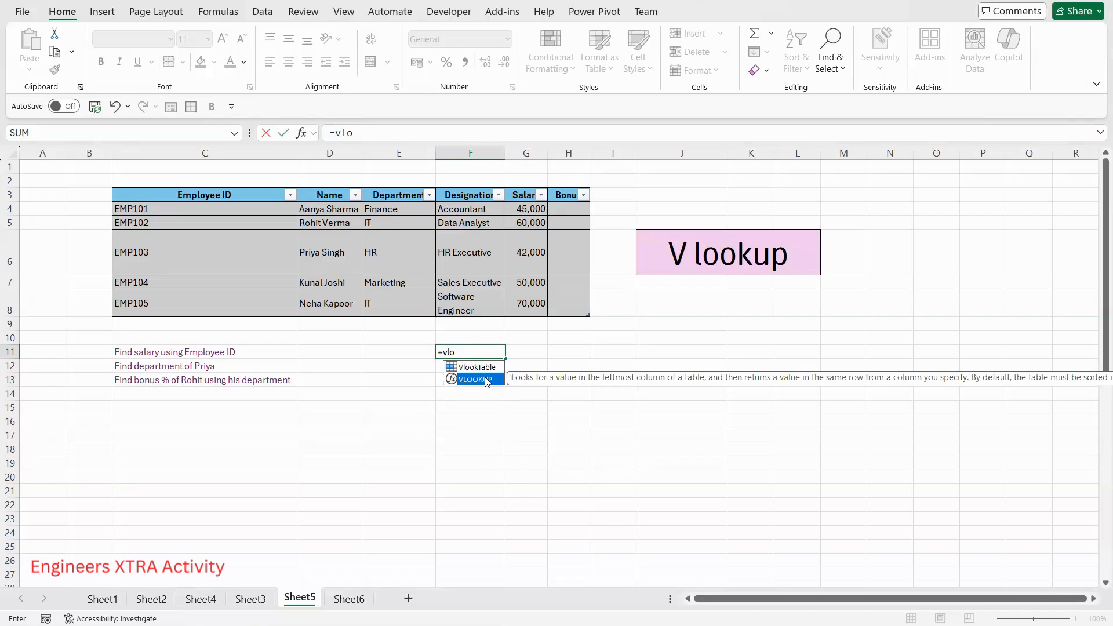
double_click(487, 380)
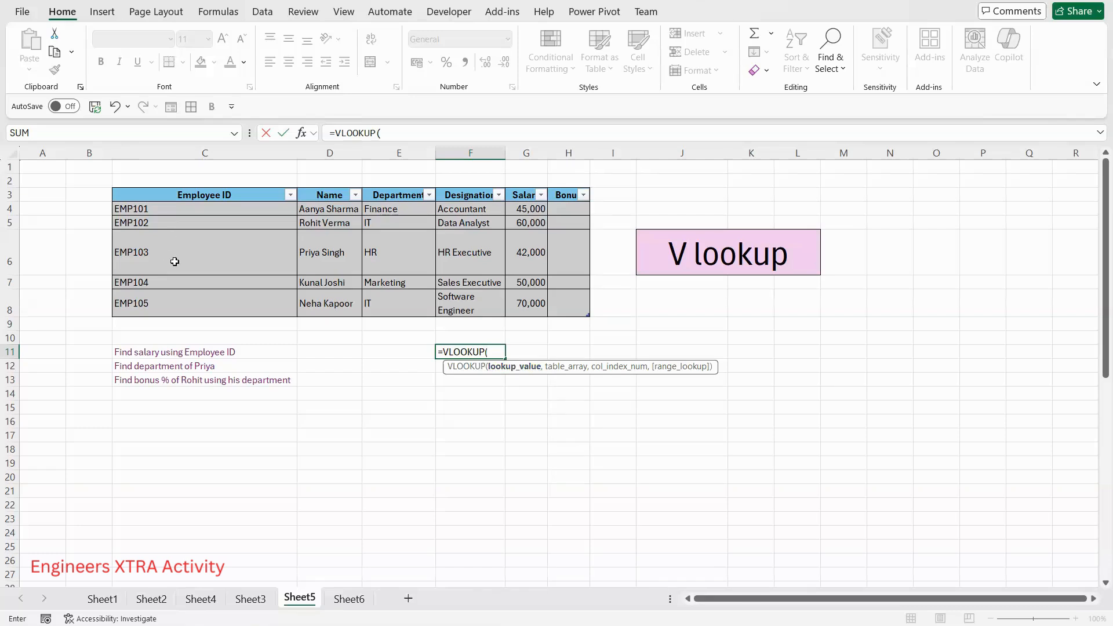
click(216, 257)
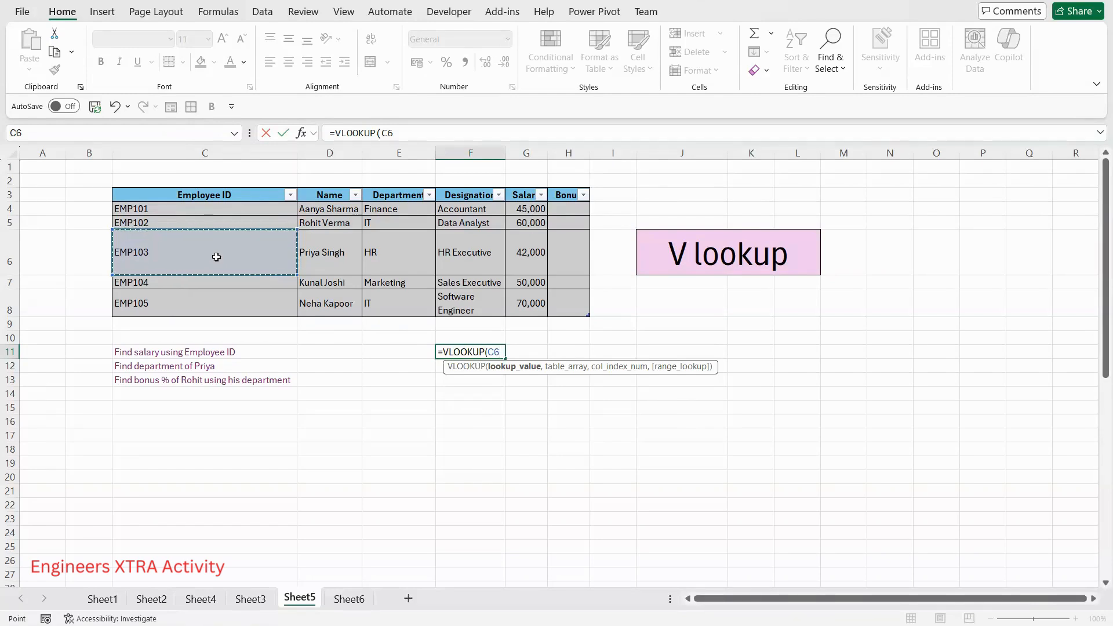
text(,)
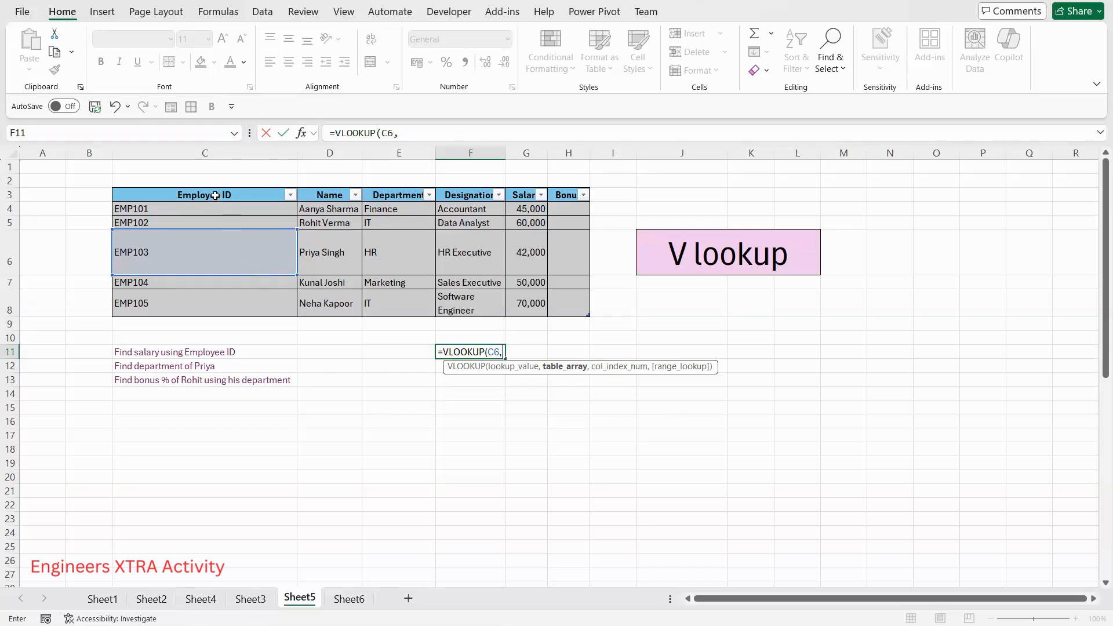
Set the formula's table array to the table from Employee ID to Salary, C3:G8 (VlookTable), and review that reference
drag(204, 195, 528, 302)
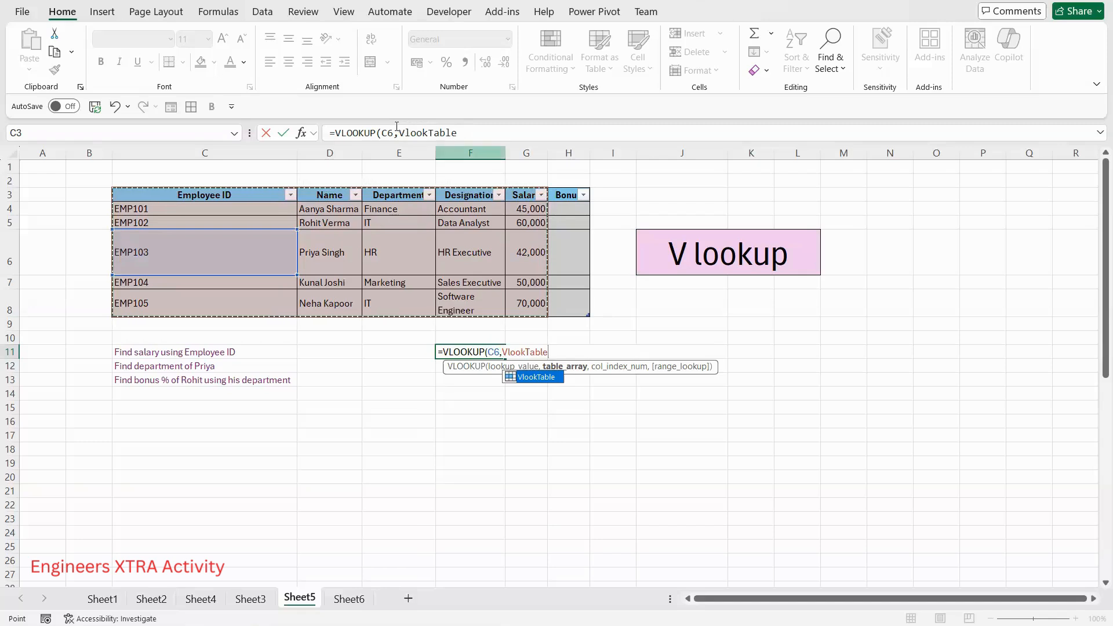
key(shift+Left)
key(shift+Left)
key(shift+Left)
key(shift+Left)
key(shift+Left)
key(shift+Left)
key(shift+Left)
key(shift+Left)
key(shift+Left)
key(shift+Left)
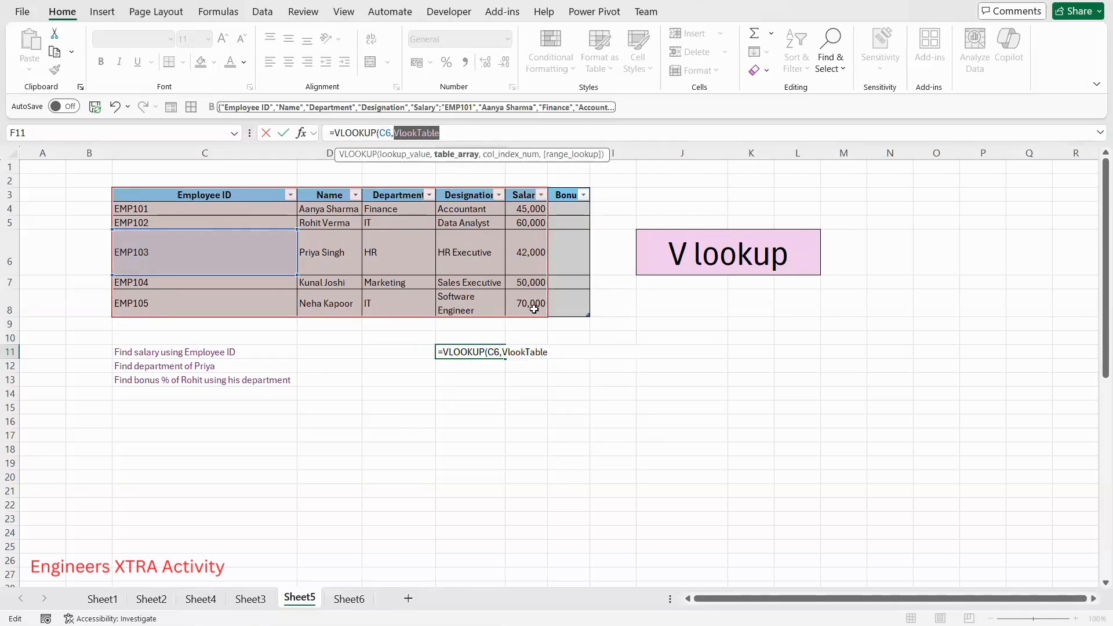
click(463, 134)
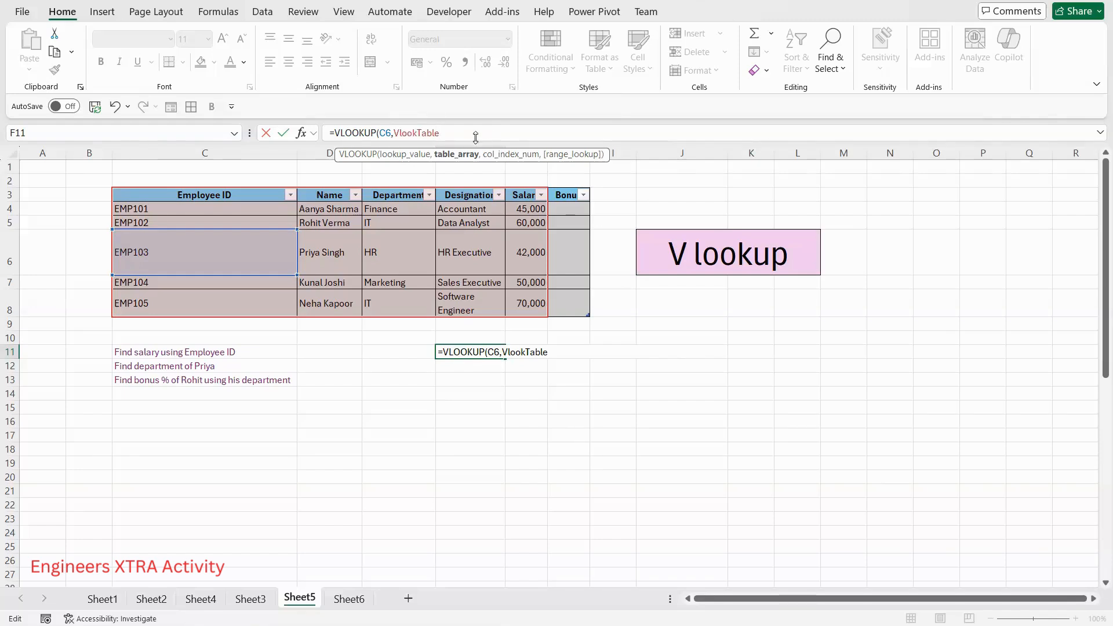
text(,)
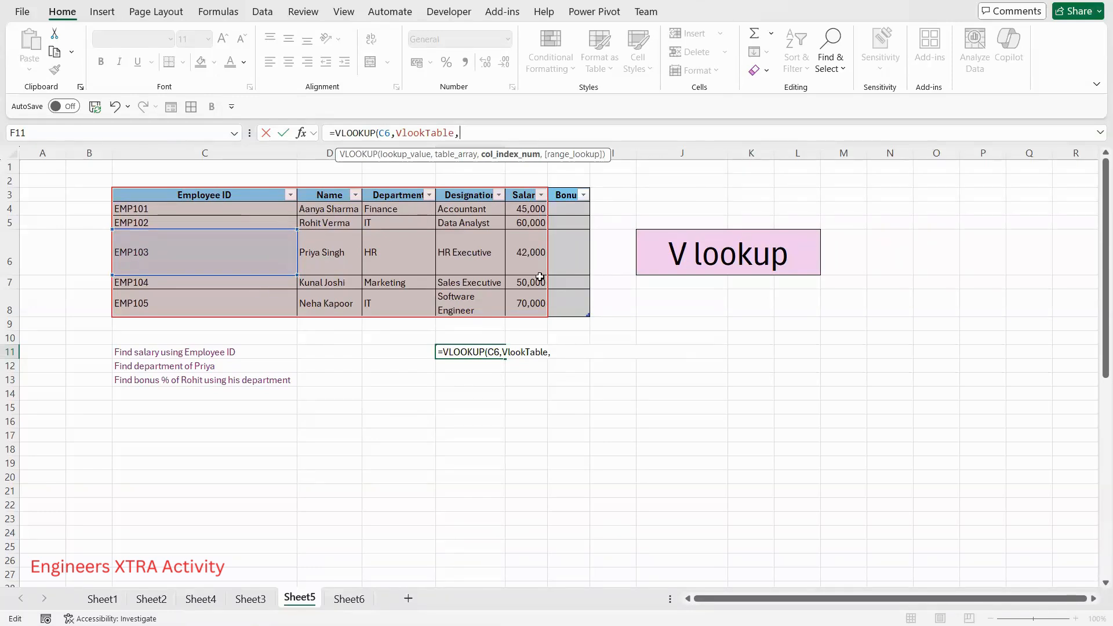
Complete the F11 formula with column index 5 and exact match FALSE, and check it against the Employee ID in C6
text(5,)
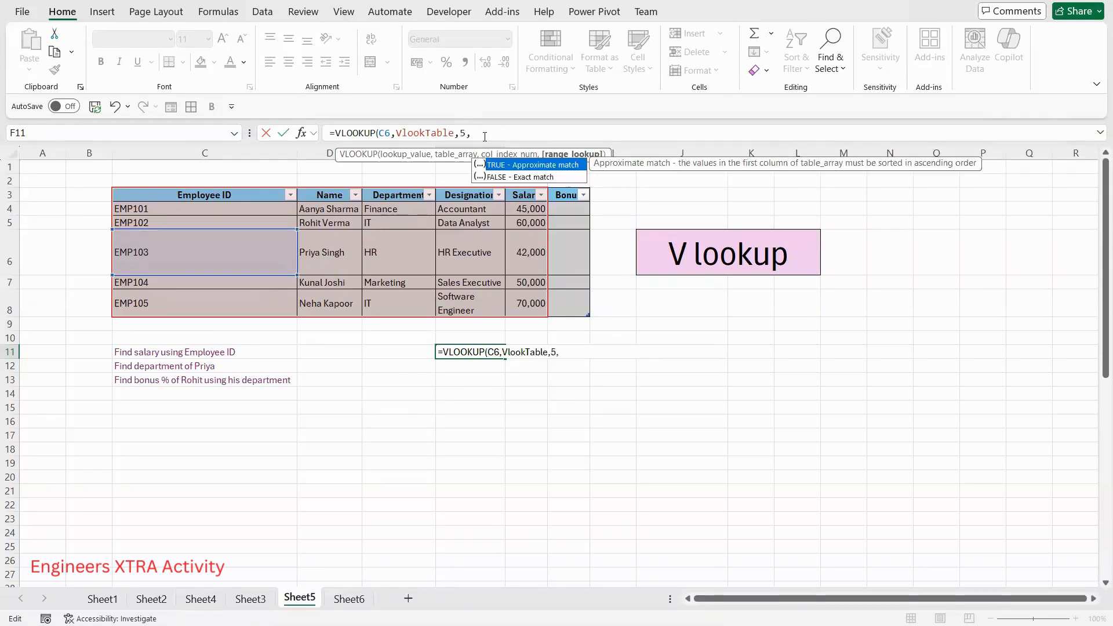
double_click(547, 178)
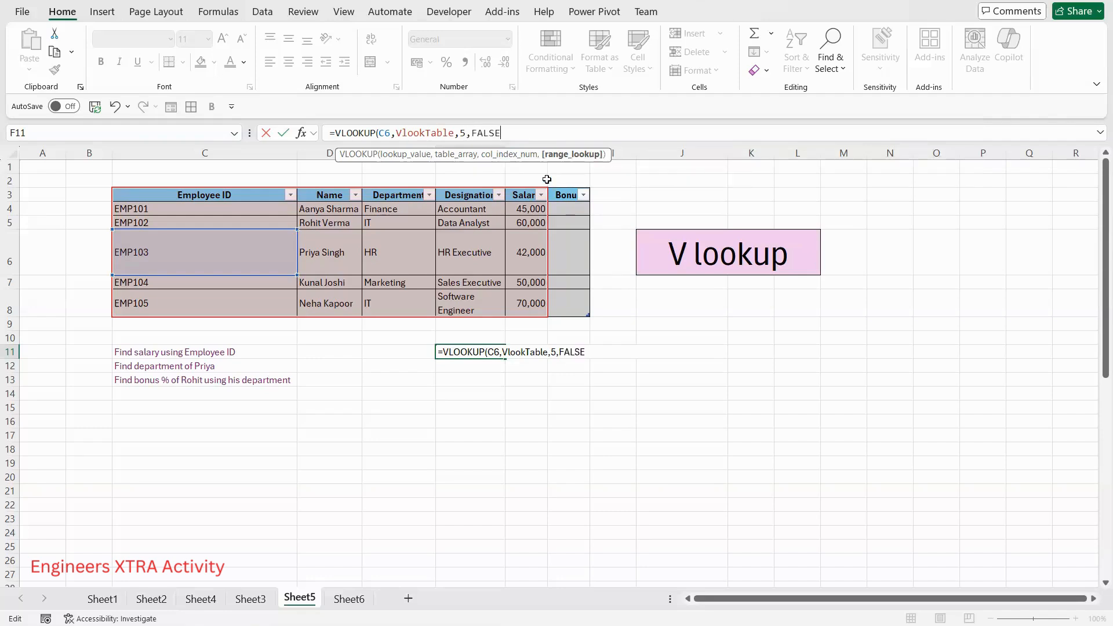
text())
key(Return)
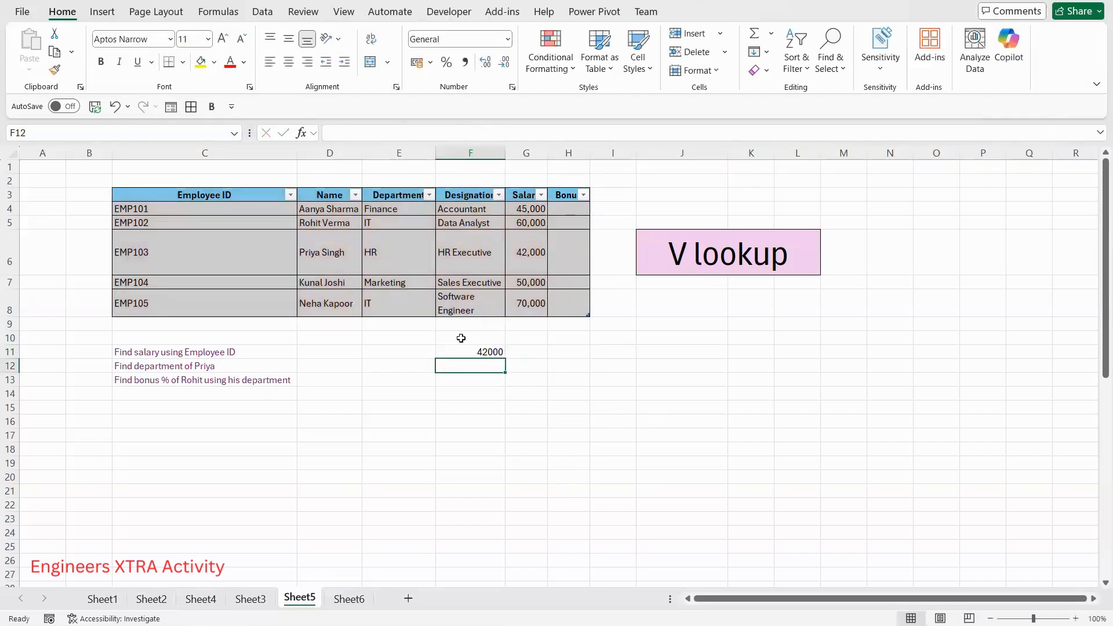
click(469, 353)
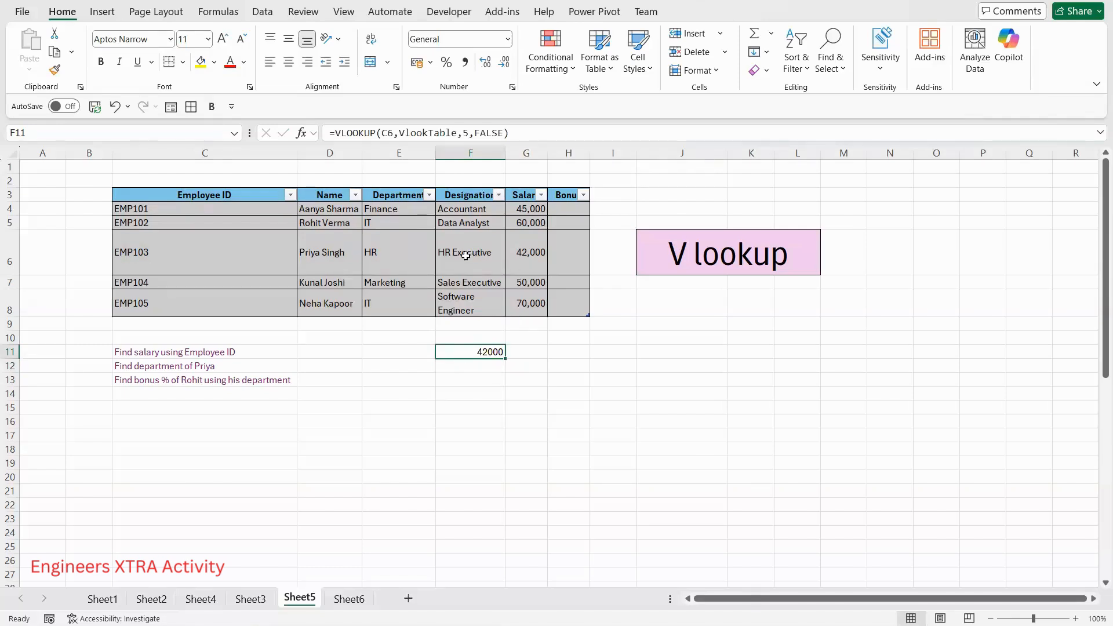
click(240, 255)
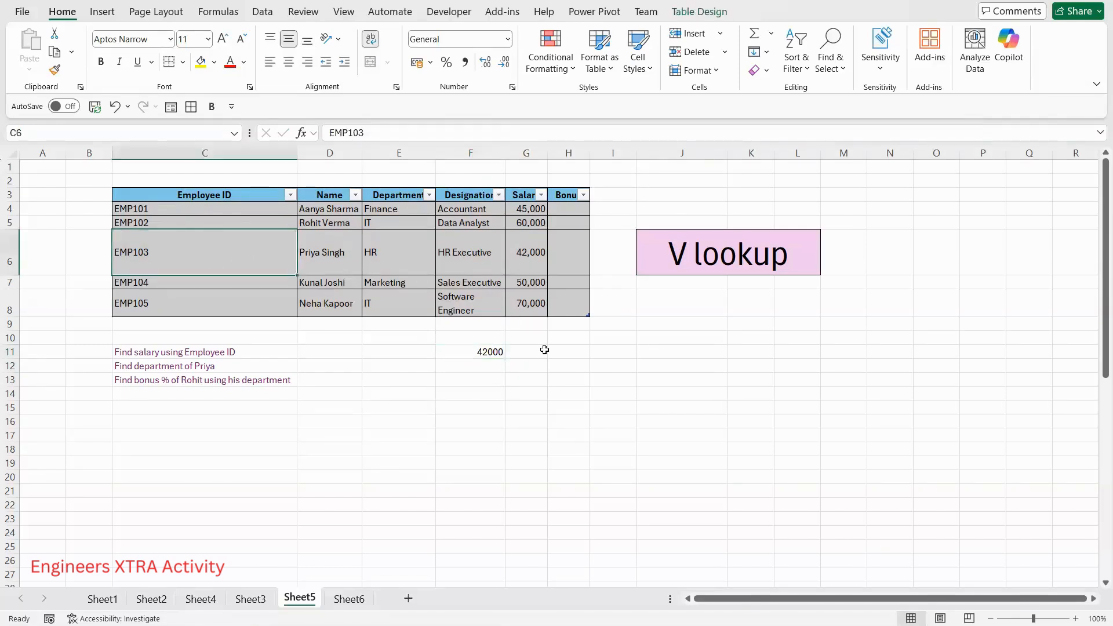
click(490, 352)
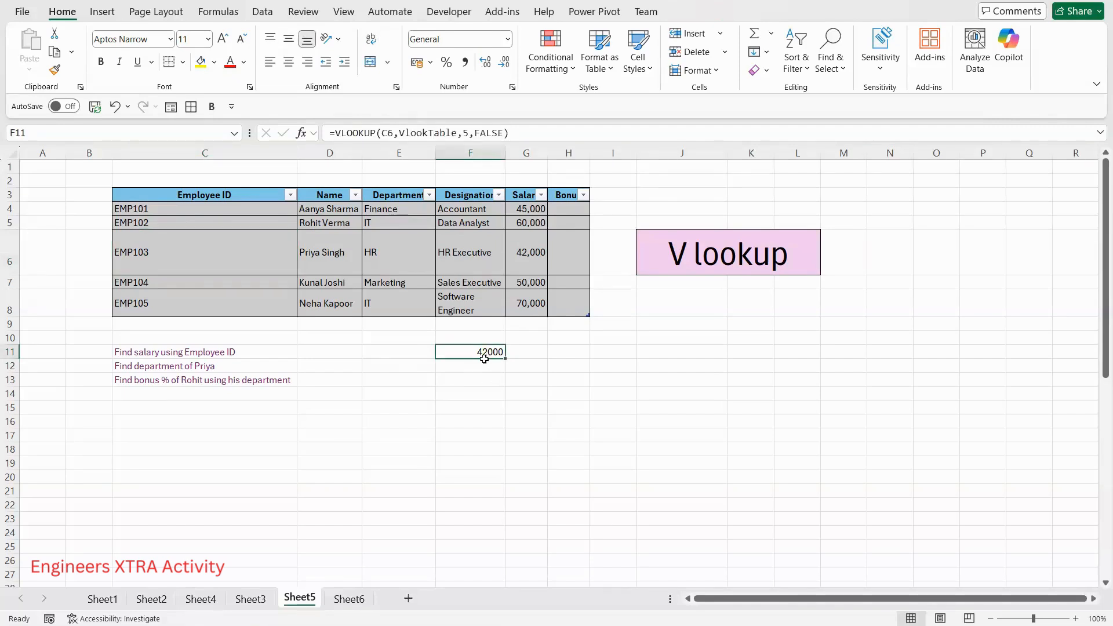
key(Return)
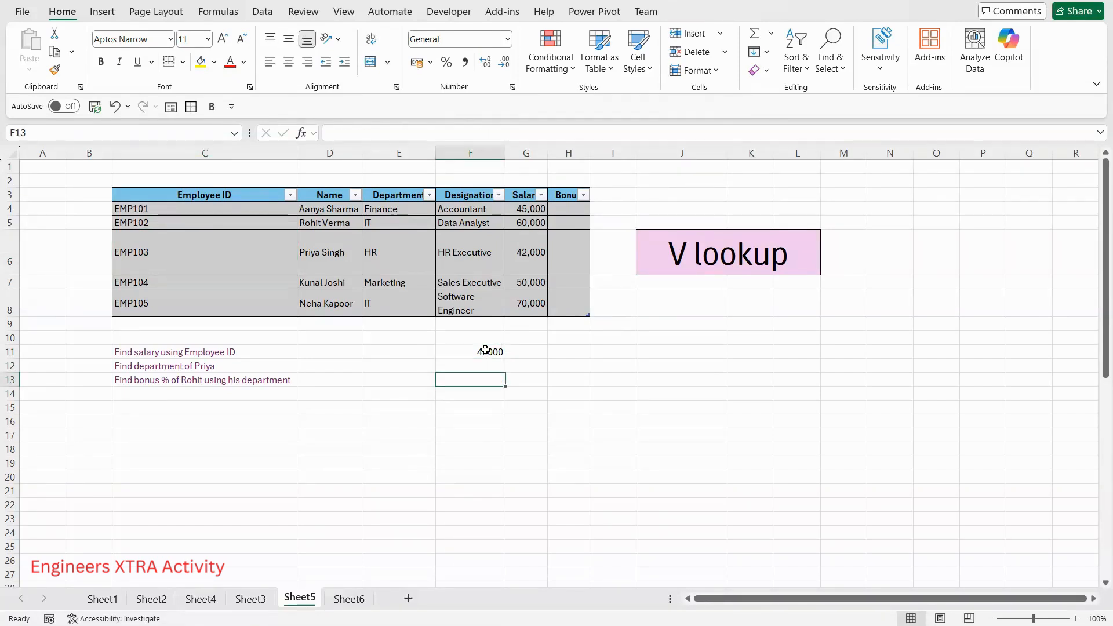
Copy the salary VLOOKUP formula from F11 into J11
click(486, 350)
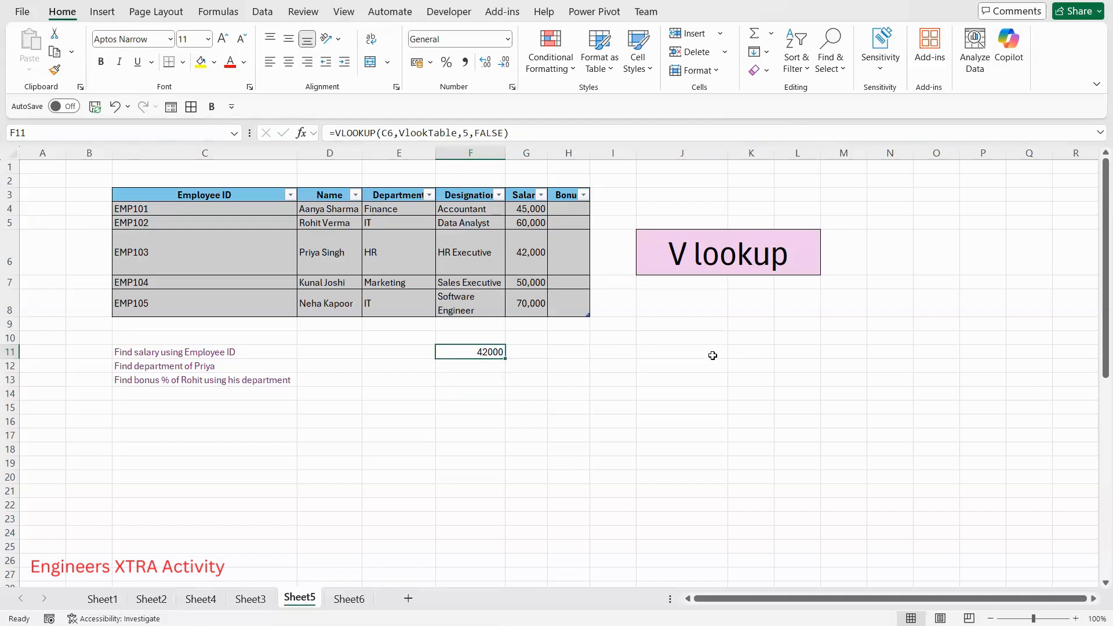
key(ctrl+c)
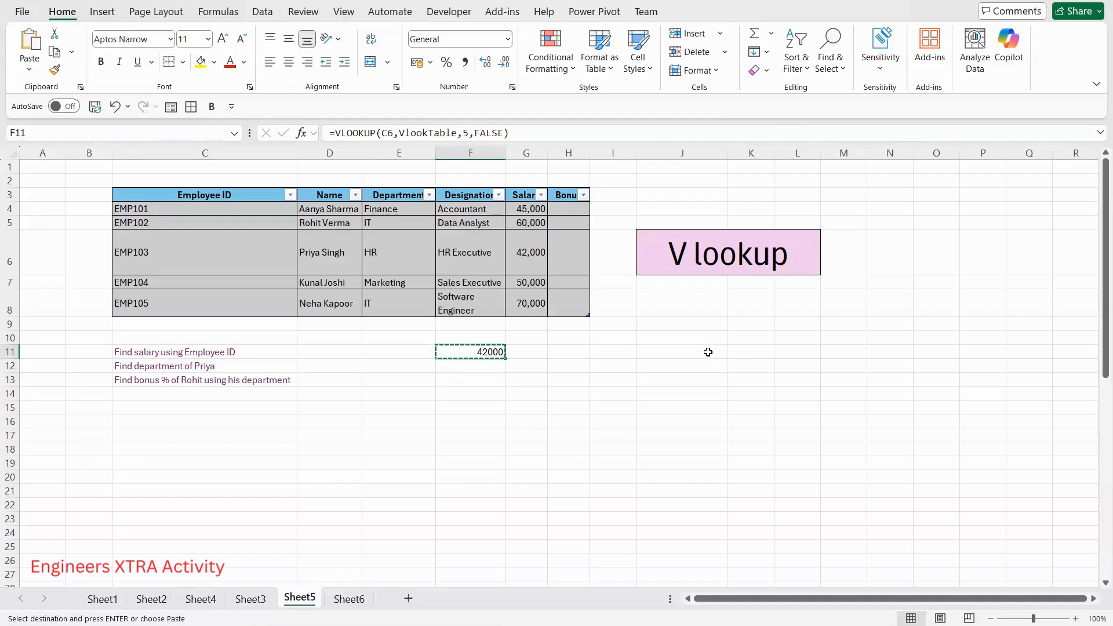
click(709, 353)
key(ctrl+v)
key(Escape)
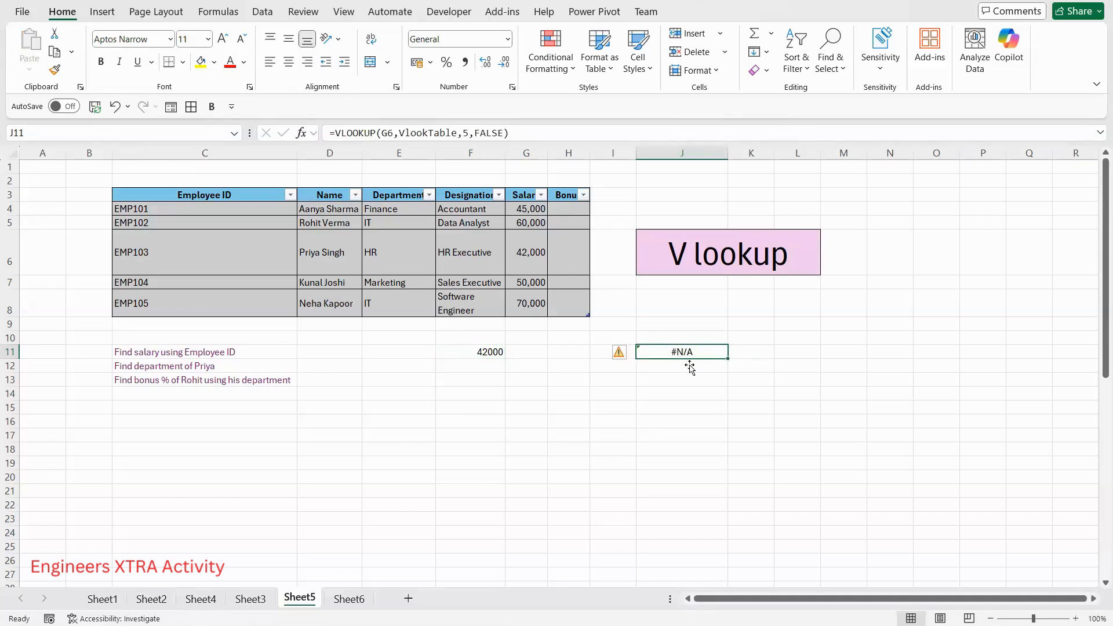
Compare the lookup value references in the VLOOKUP formulas of F11 and J11
click(491, 351)
drag(381, 133, 408, 132)
drag(471, 129, 470, 129)
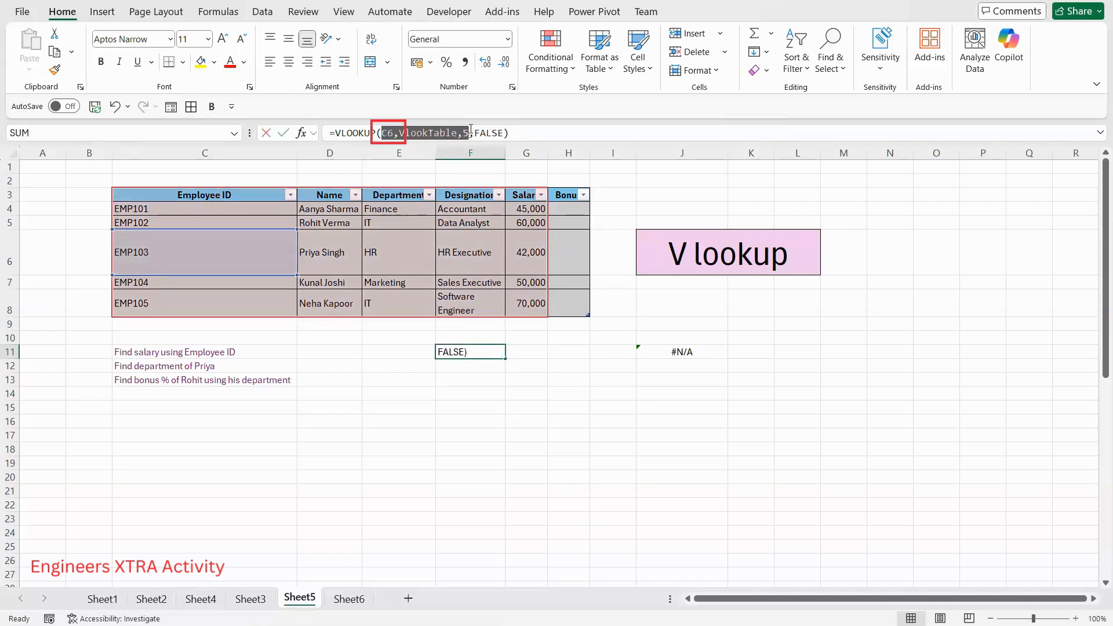
key(Escape)
click(688, 350)
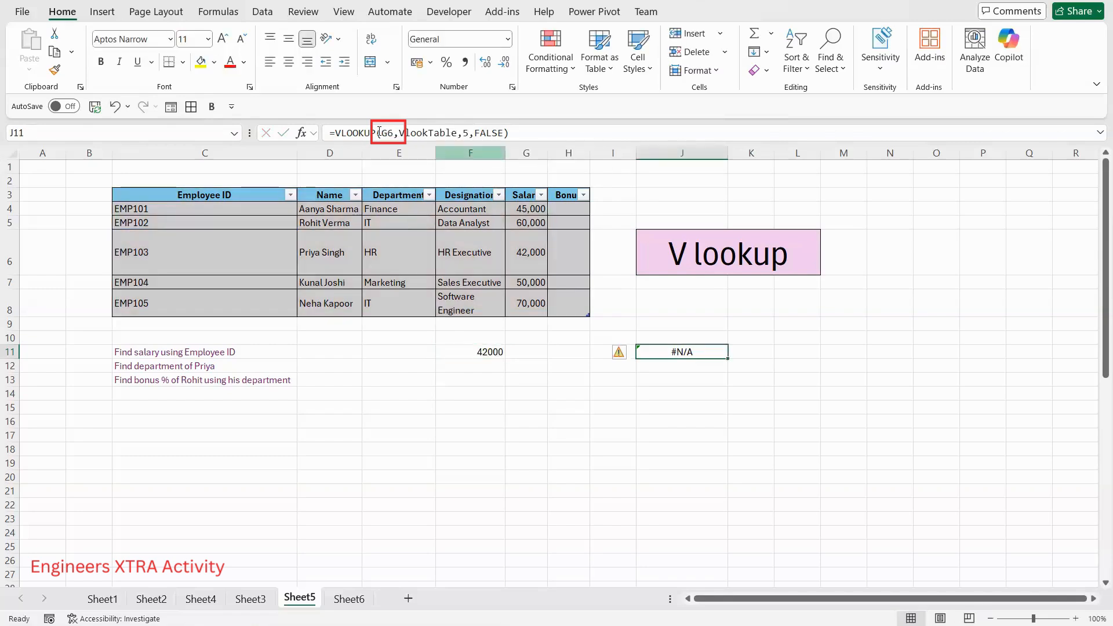
double_click(677, 357)
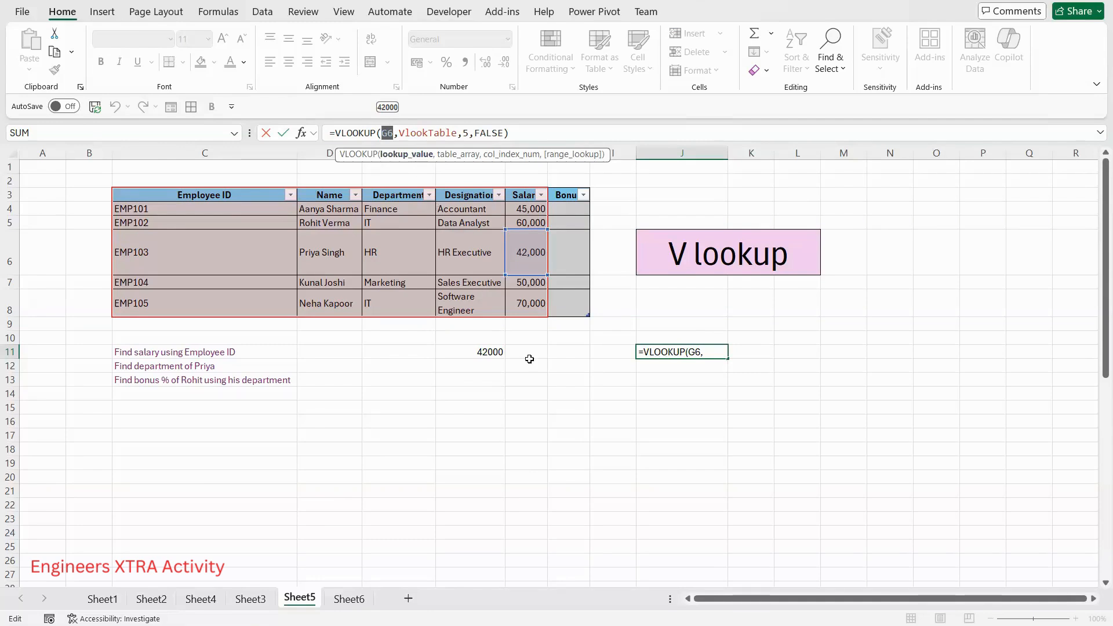
key(ctrl+Return)
click(495, 348)
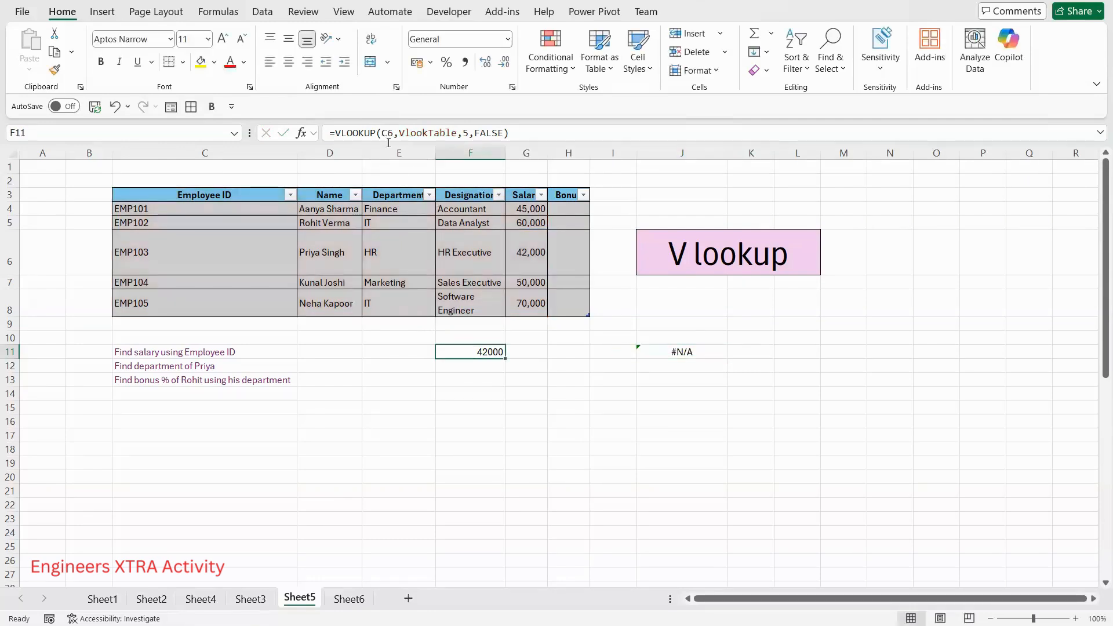
Make the lookup value in the F11 VLOOKUP formula an absolute reference, $C$6
click(382, 133)
double_click(385, 133)
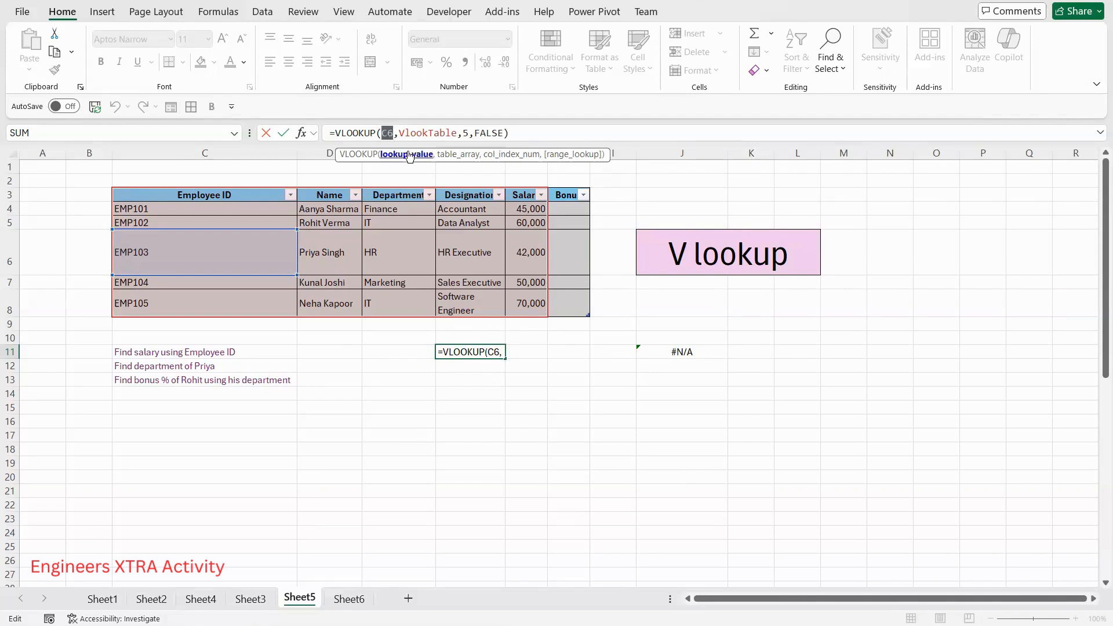
key(F4)
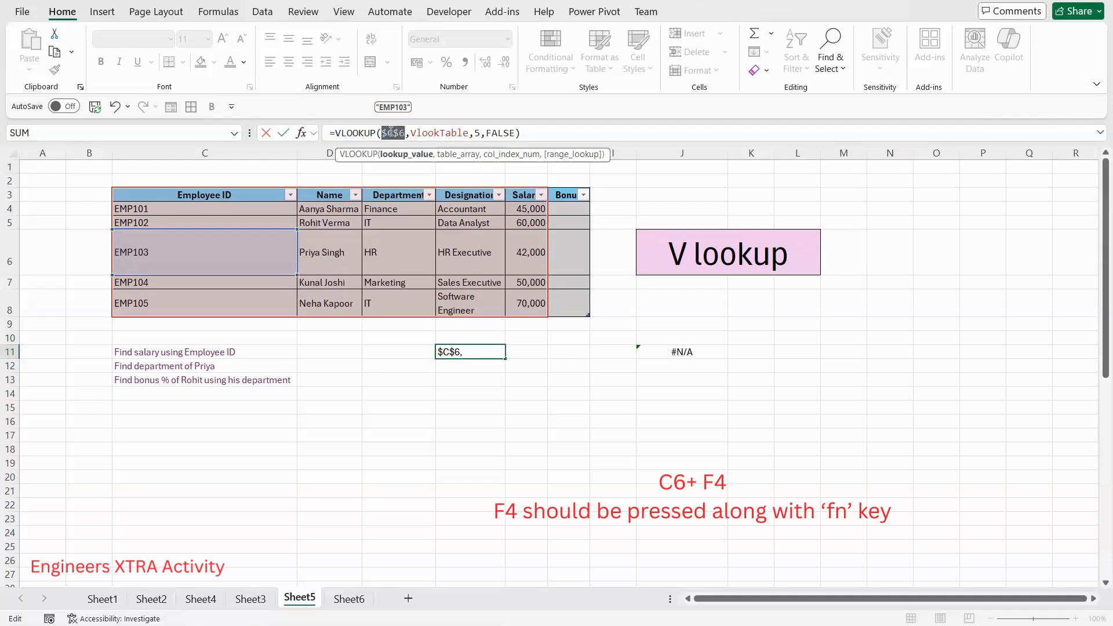
key(Return)
click(498, 350)
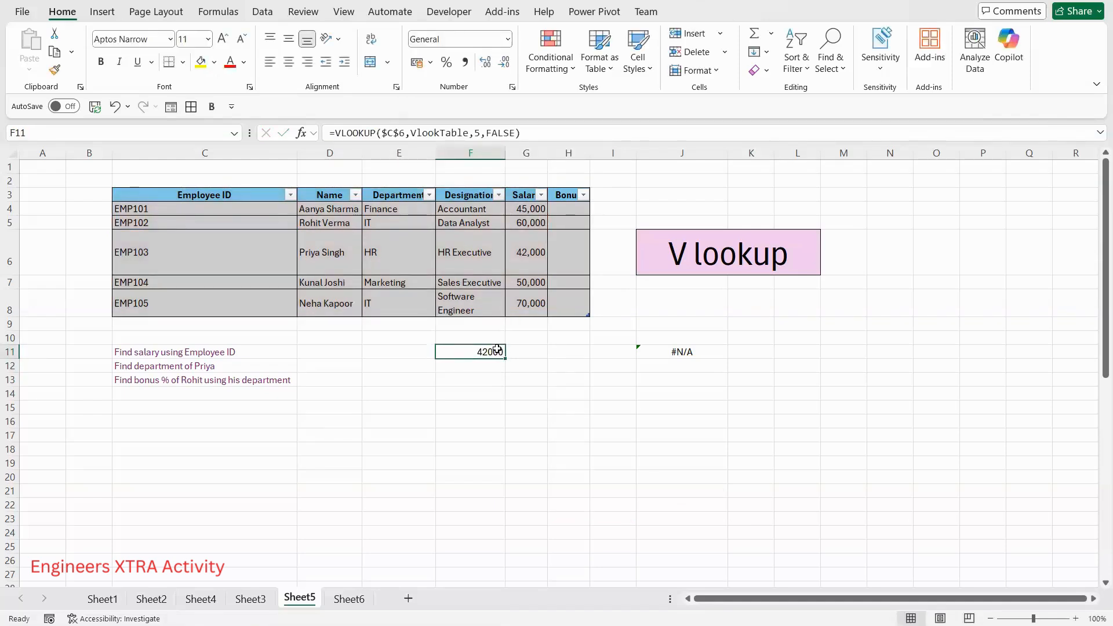
Copy the F11 salary formula into J12 and check its lookup value reference
key(ctrl+c)
click(685, 364)
key(ctrl+v)
key(Escape)
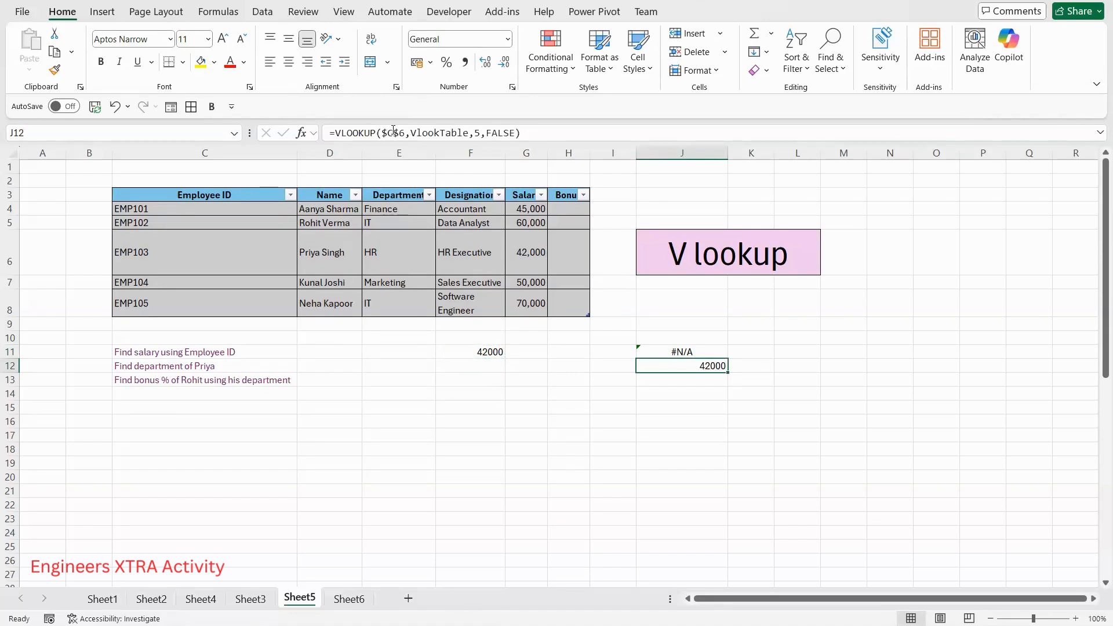
mouse_move(406, 129)
mouse_down()
mouse_move(379, 129)
mouse_move(387, 133)
mouse_up()
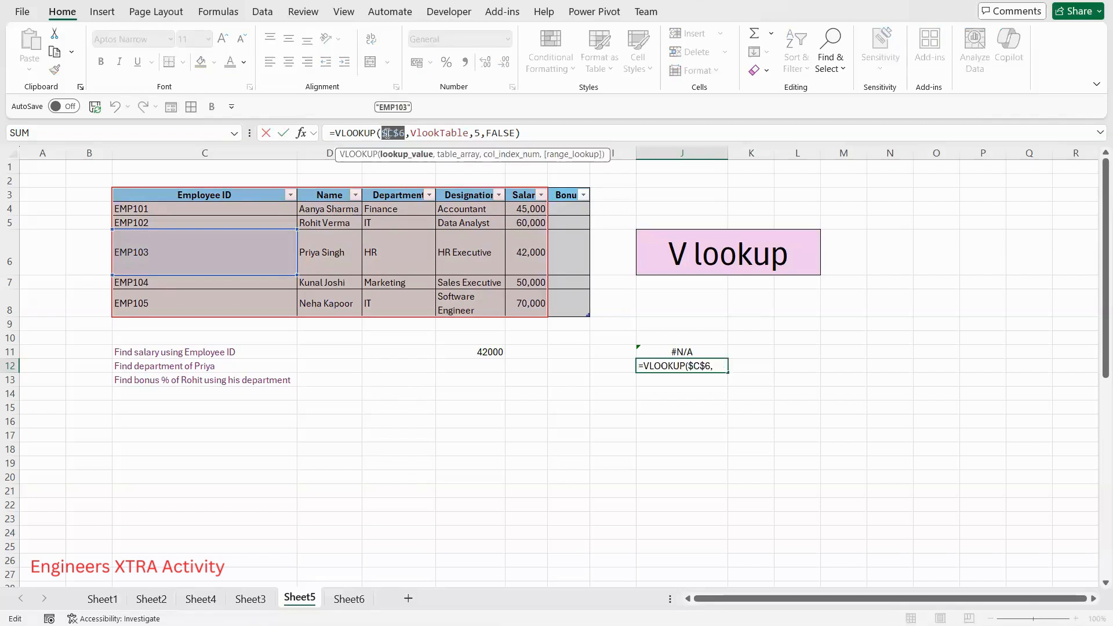
key(Escape)
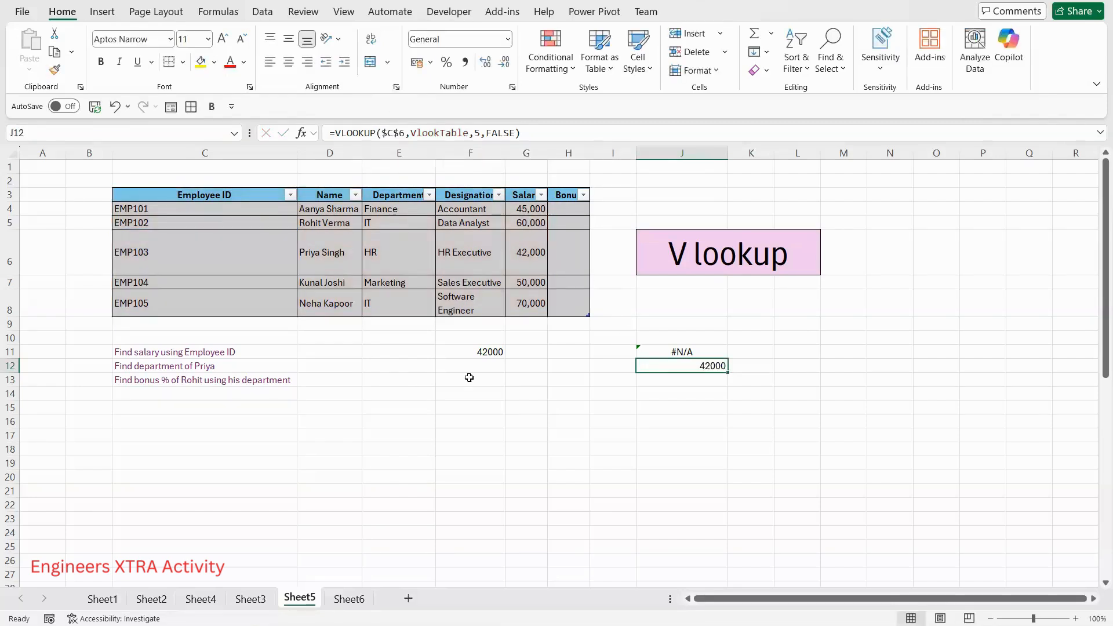
Review the department question in C12 against the employee name in D6 and the Department column
click(254, 367)
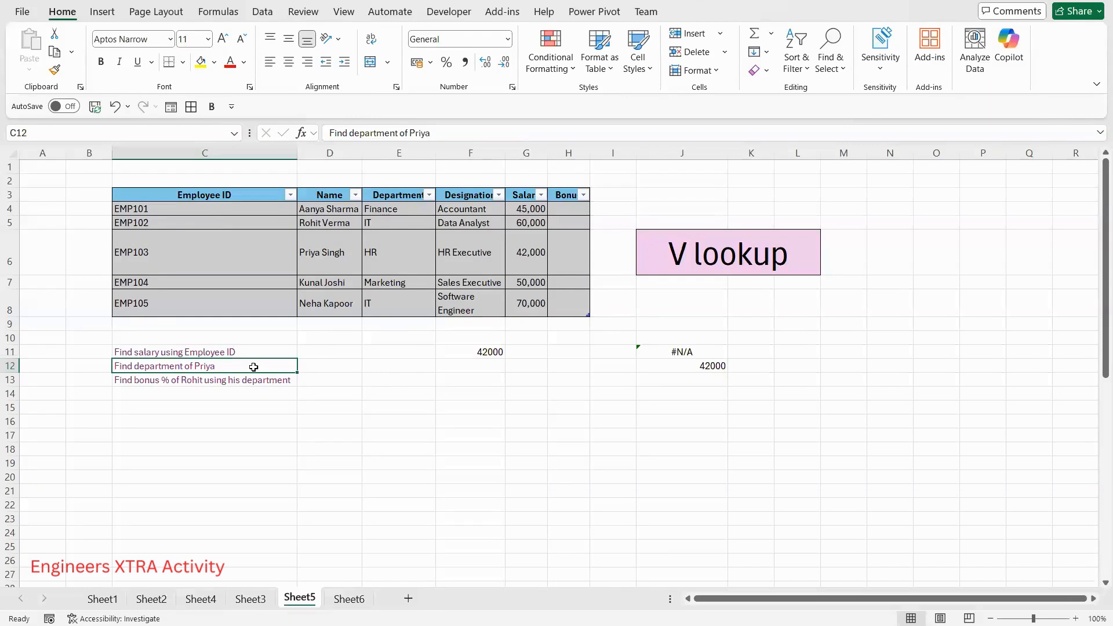
click(334, 254)
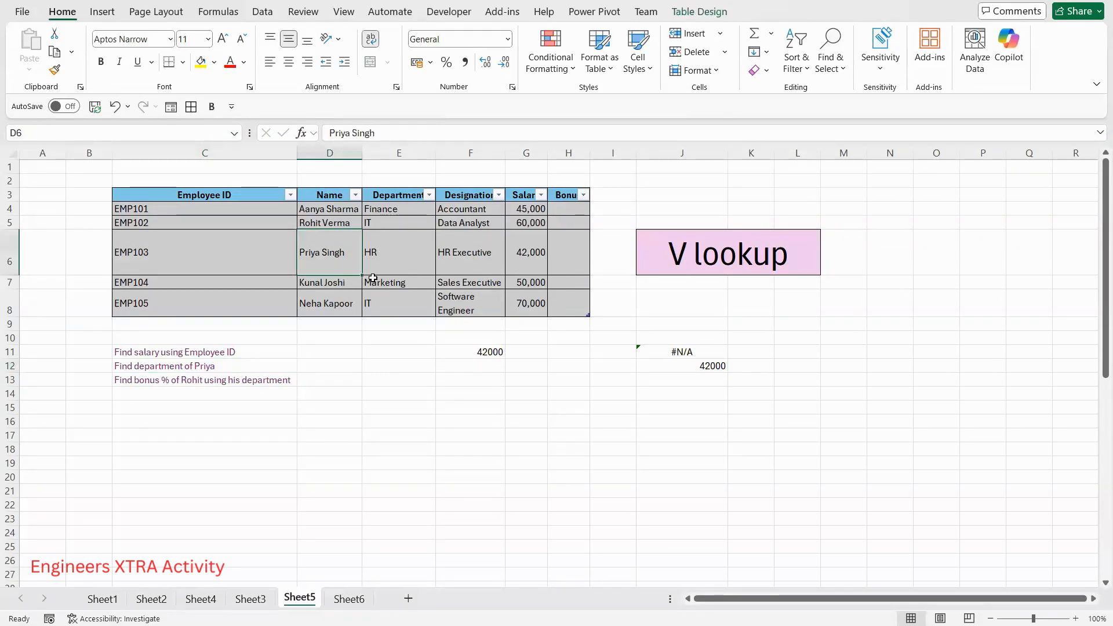
drag(399, 196, 400, 302)
click(398, 247)
click(349, 260)
click(378, 253)
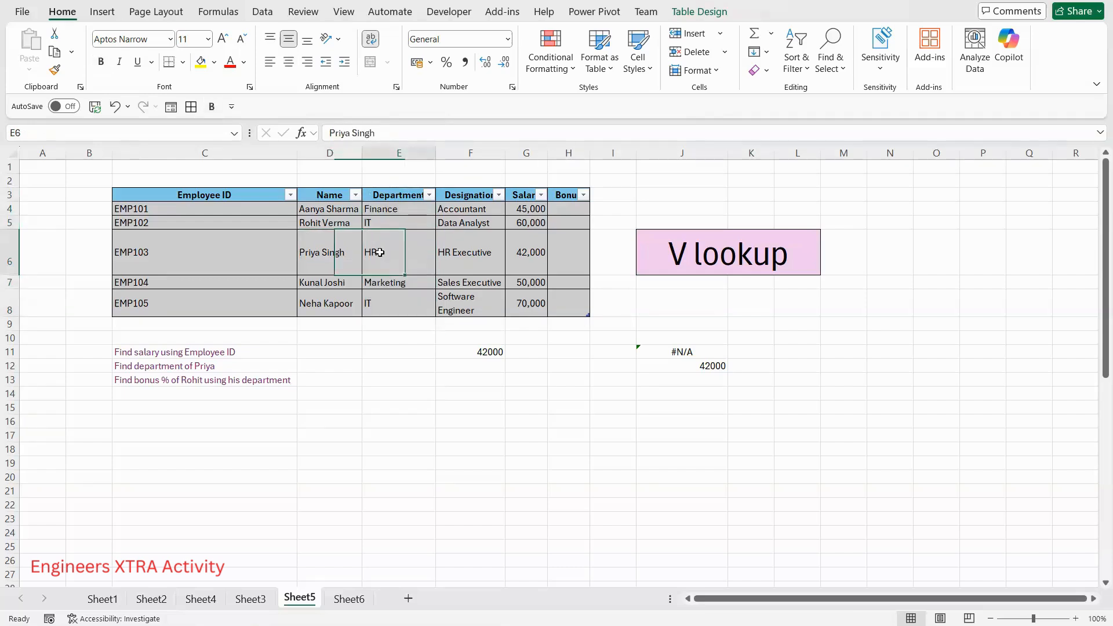
Start a VLOOKUP formula in F12 with the employee name in D6 as the absolute lookup value $D$6
double_click(466, 368)
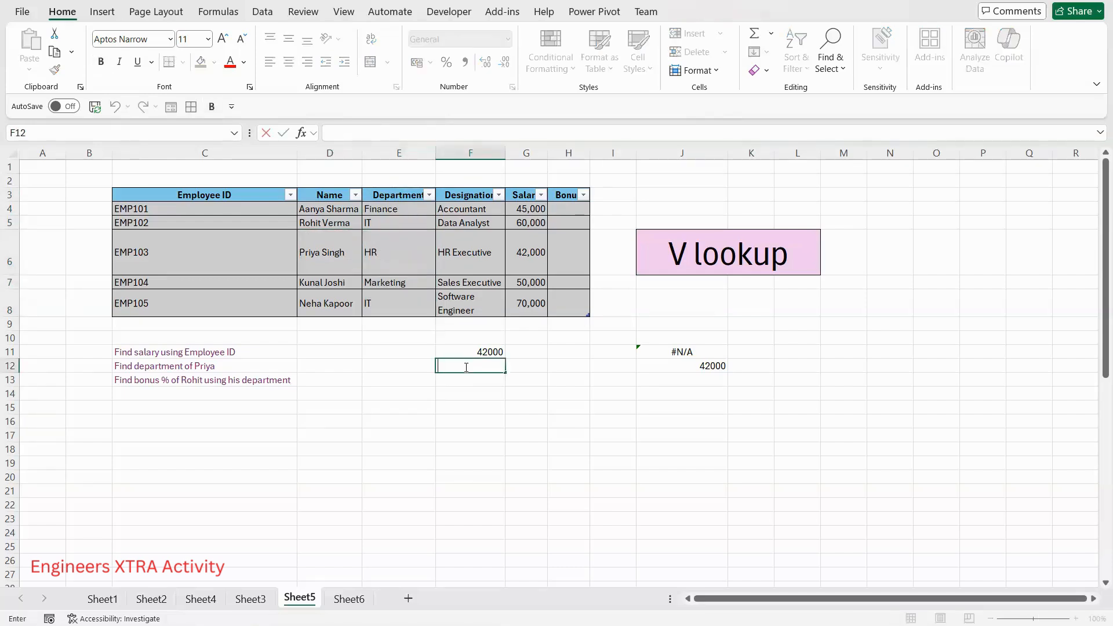
text(=vl)
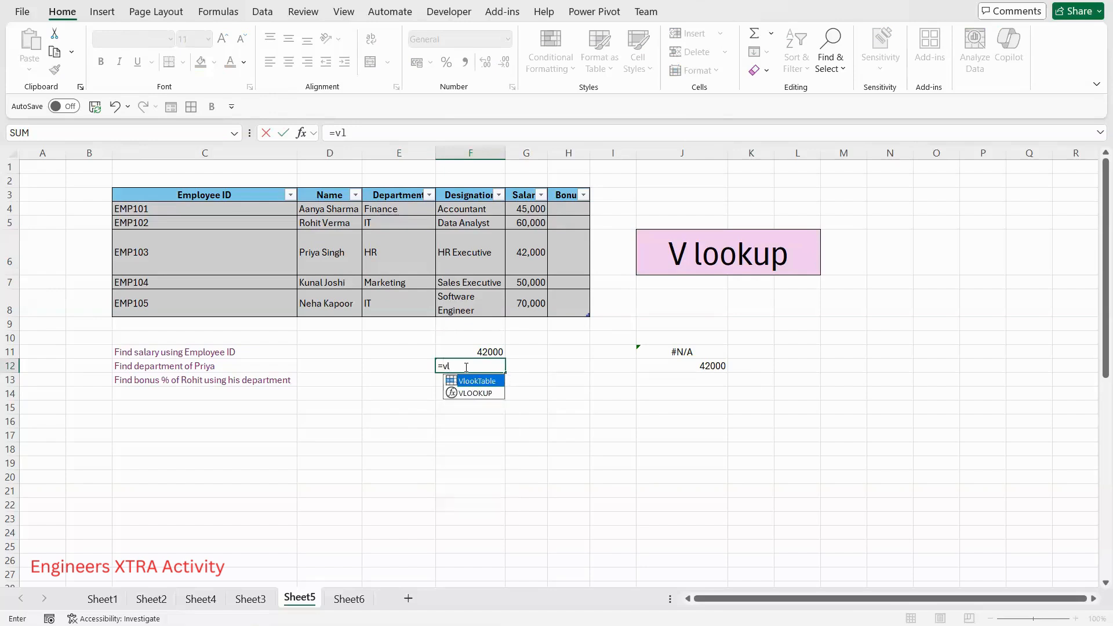
key(Down)
key(Tab)
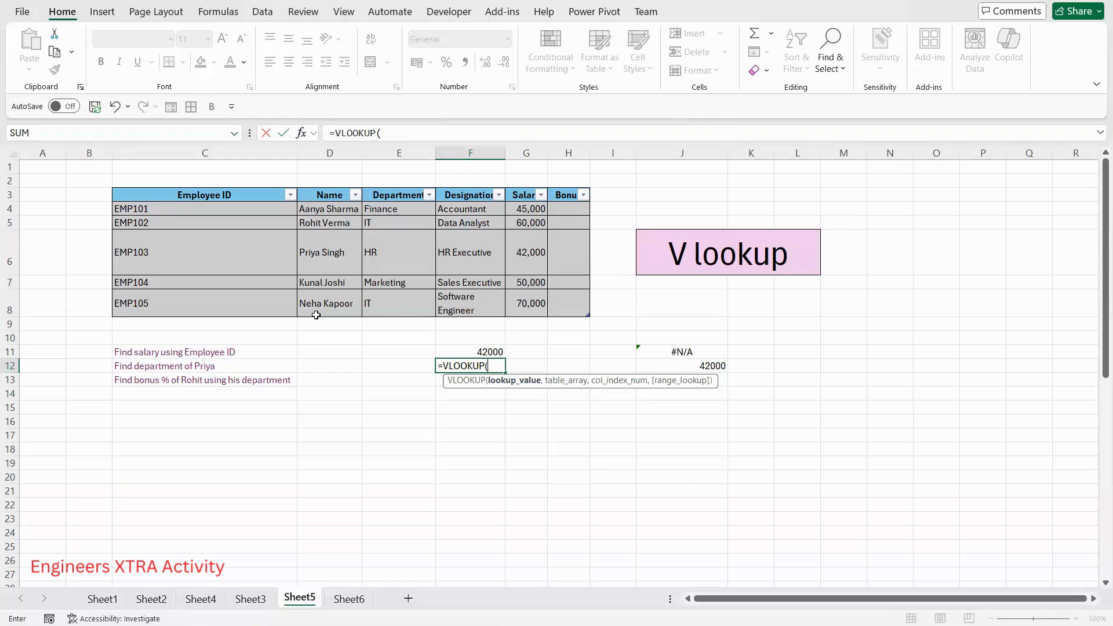
click(322, 258)
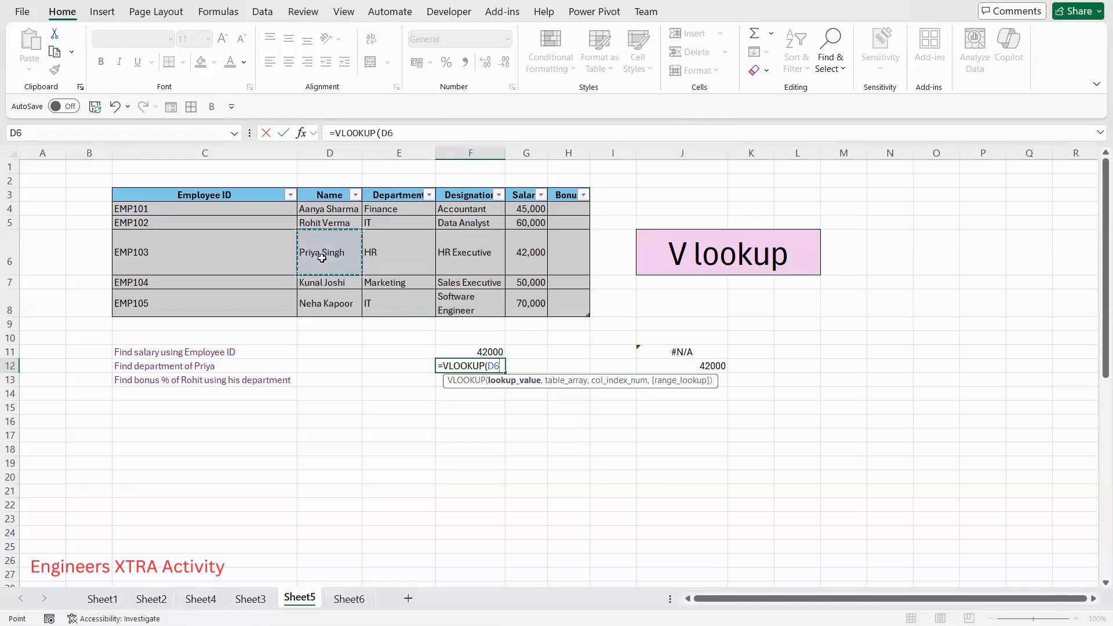
click(380, 129)
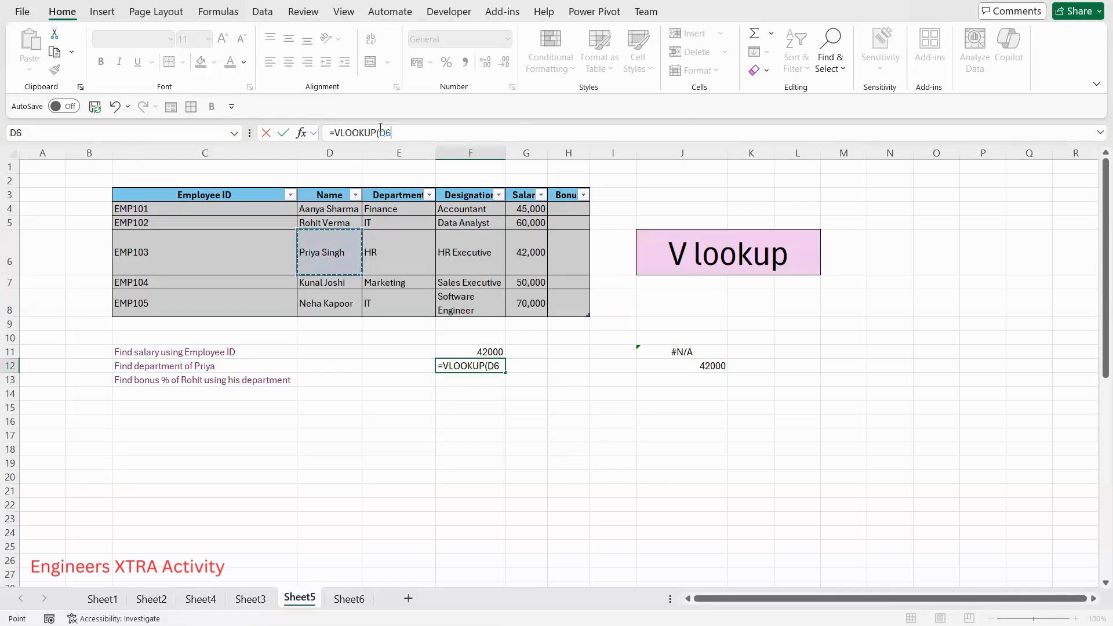
double_click(381, 130)
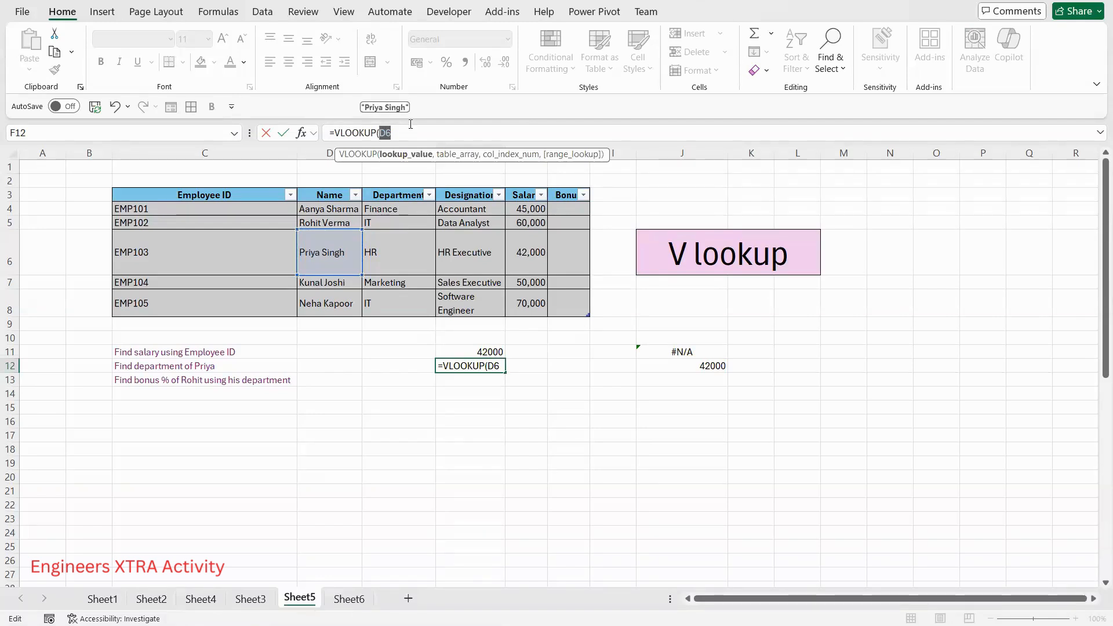
key(F4)
text(,)
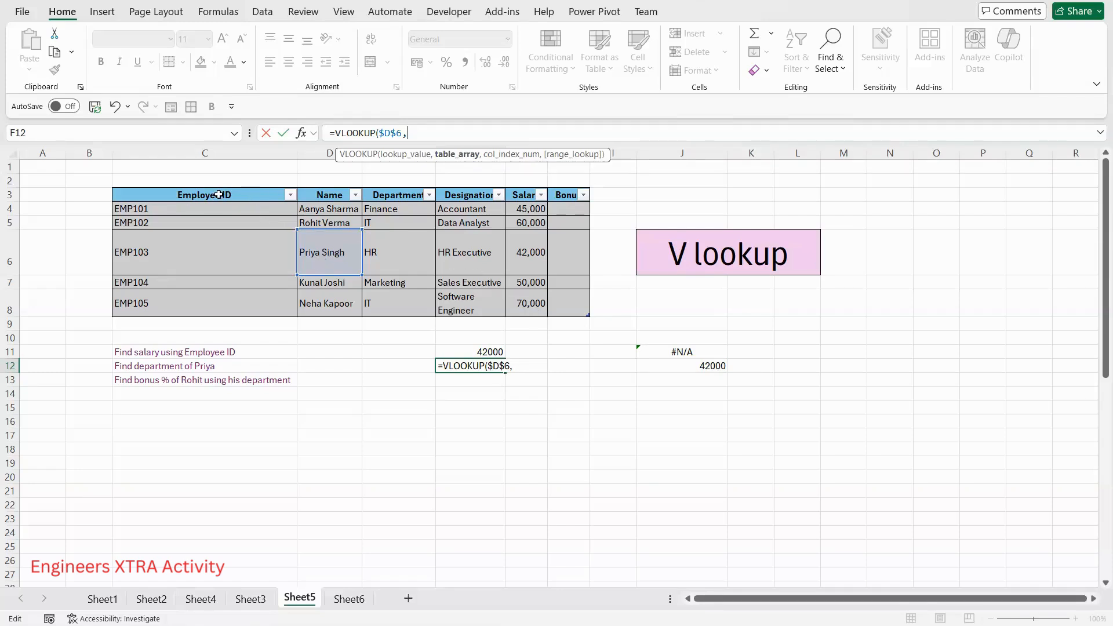
Complete the F12 formula with C3:G8 (VlookTable) as table array, column index 3 and exact match FALSE
drag(215, 197, 542, 316)
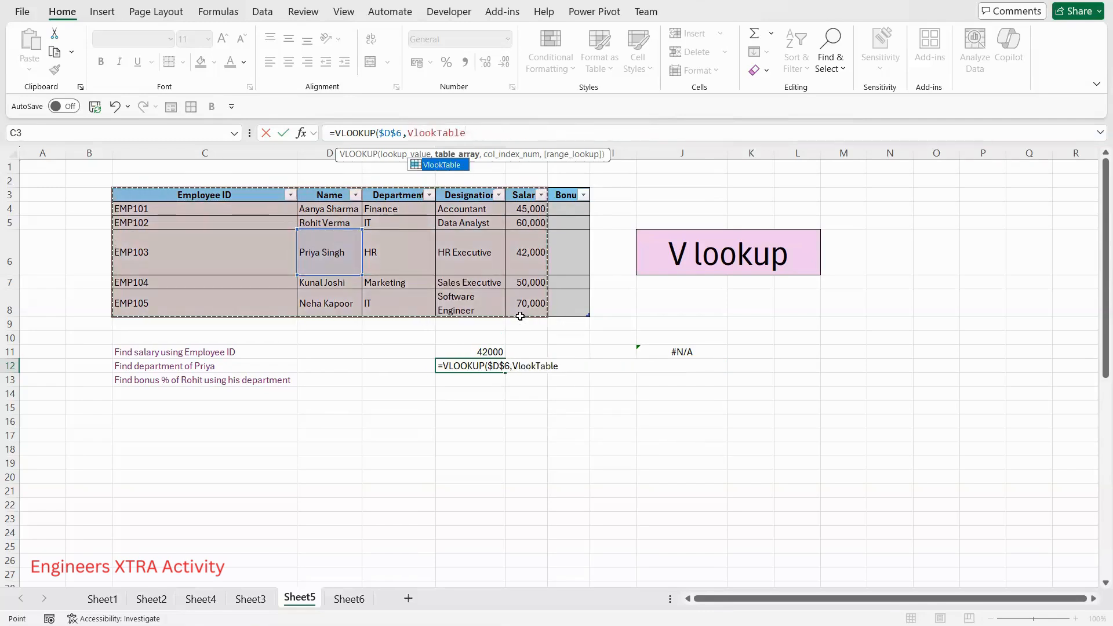
text(,)
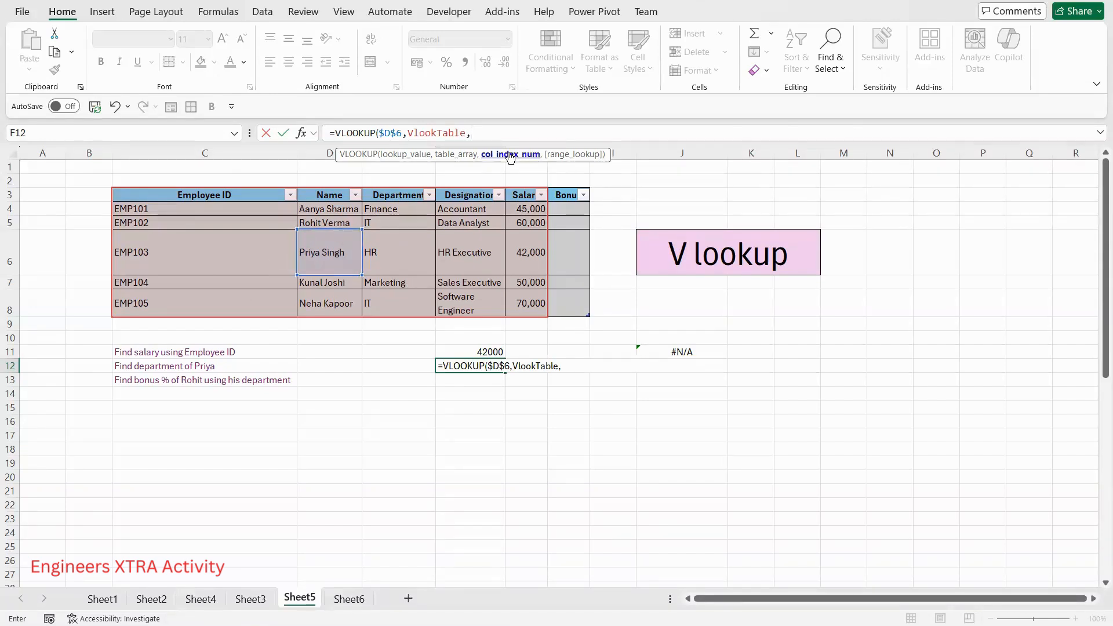
text(3,)
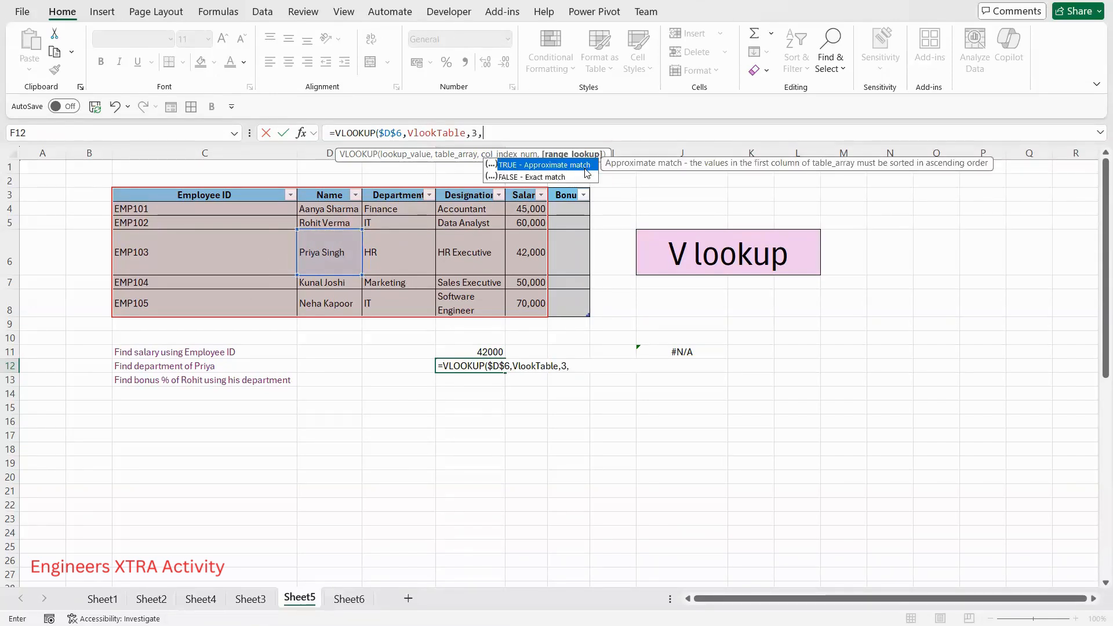
double_click(555, 179)
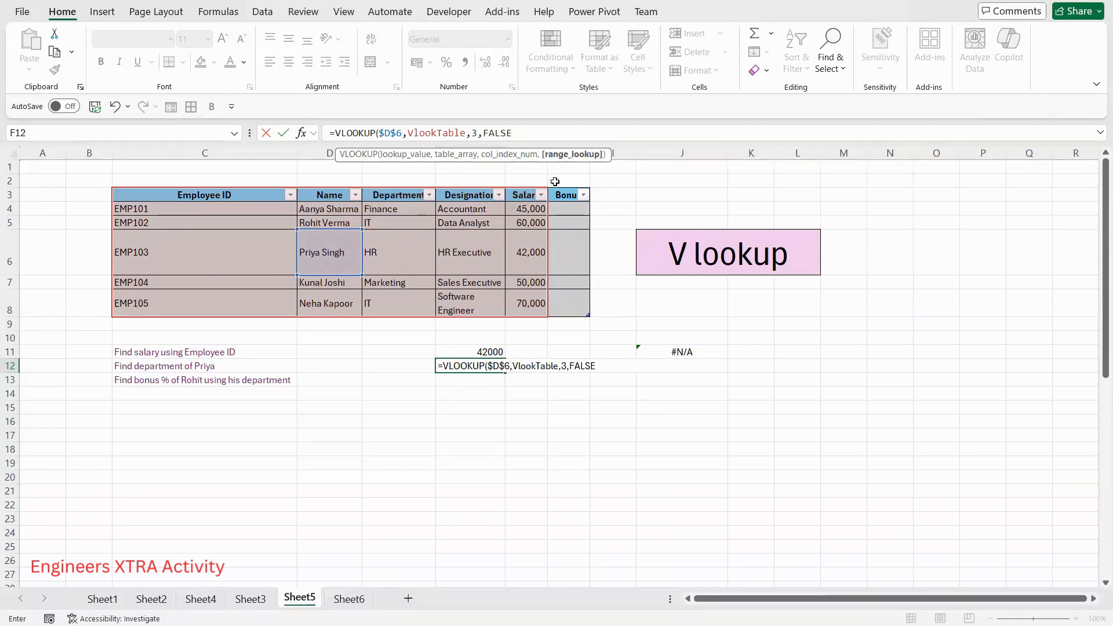
text())
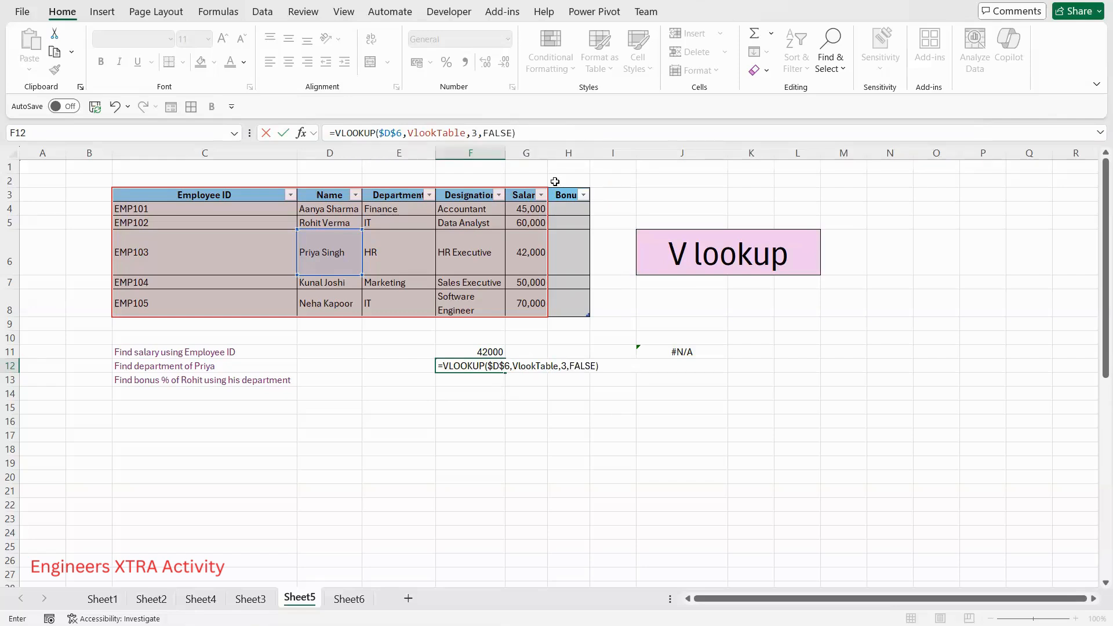
key(Return)
click(492, 363)
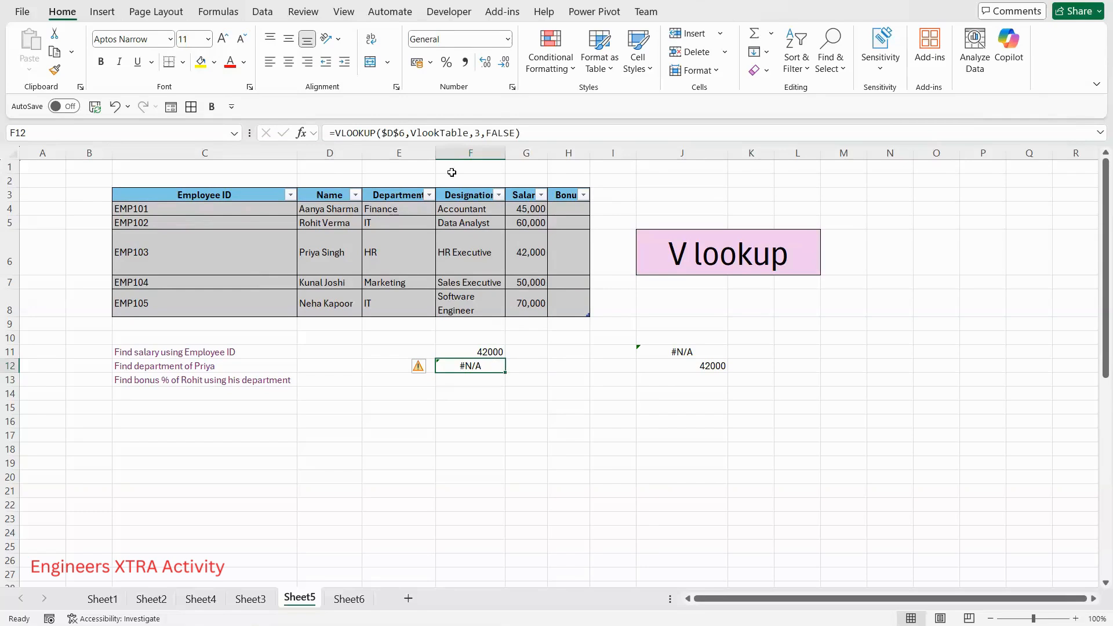
Replace VlookTable in the F12 formula with the table range from Name to Salary, including headers (D3:G8)
drag(468, 134, 410, 130)
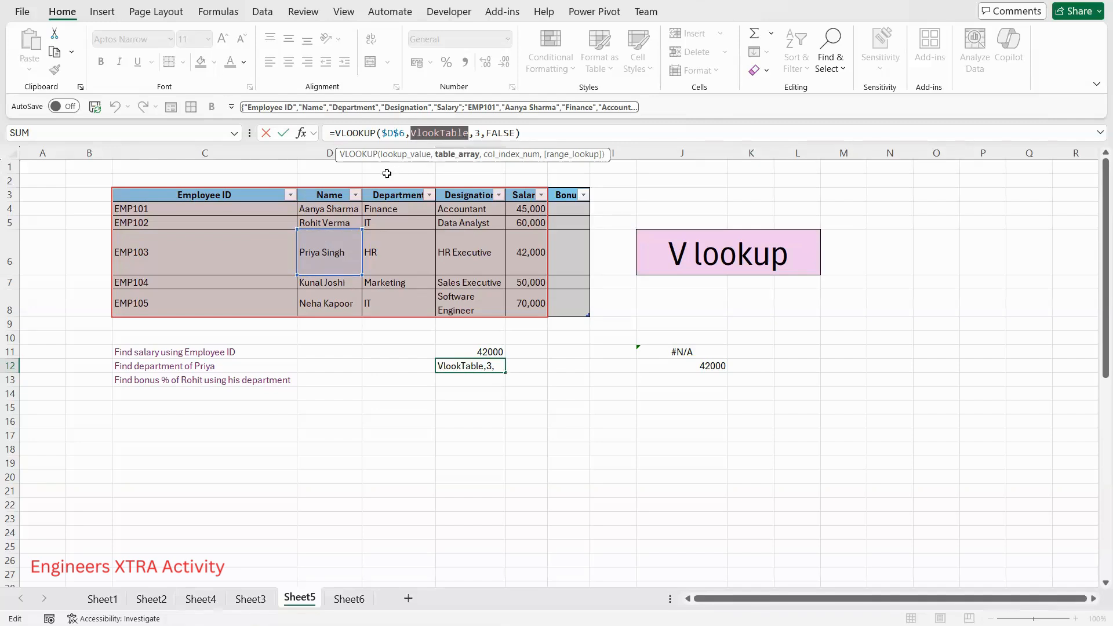
key(BackSpace)
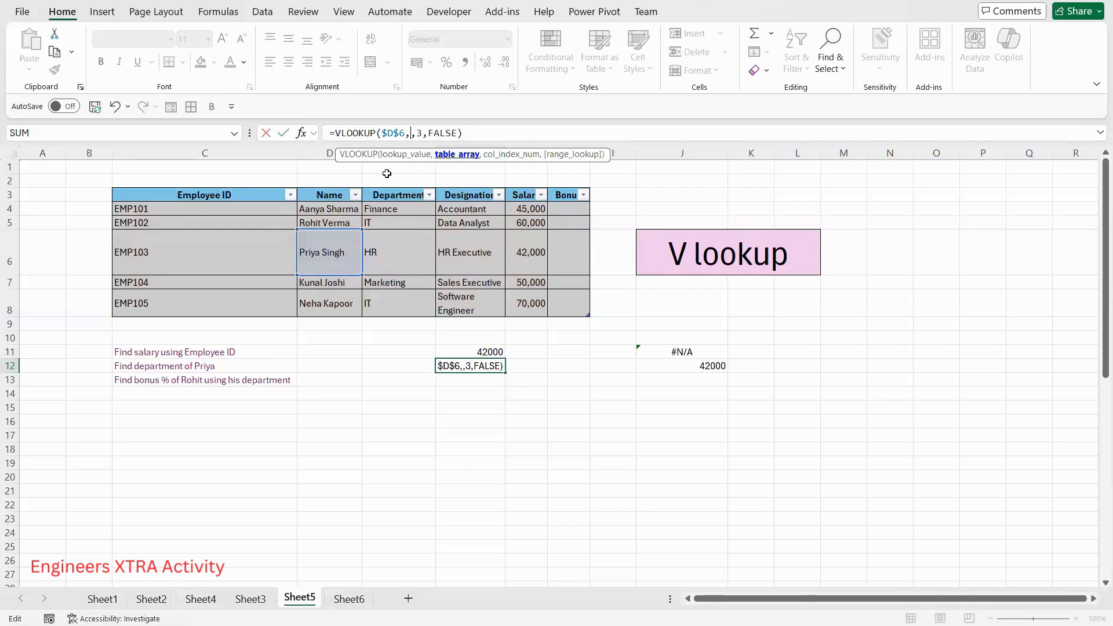
click(329, 194)
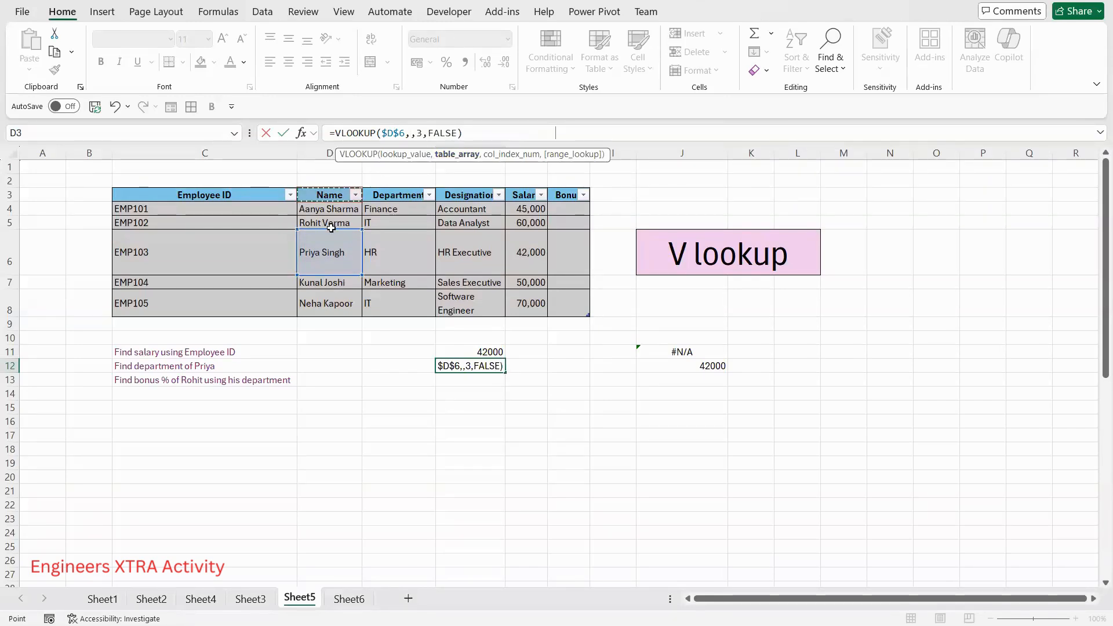
drag(331, 228, 529, 302)
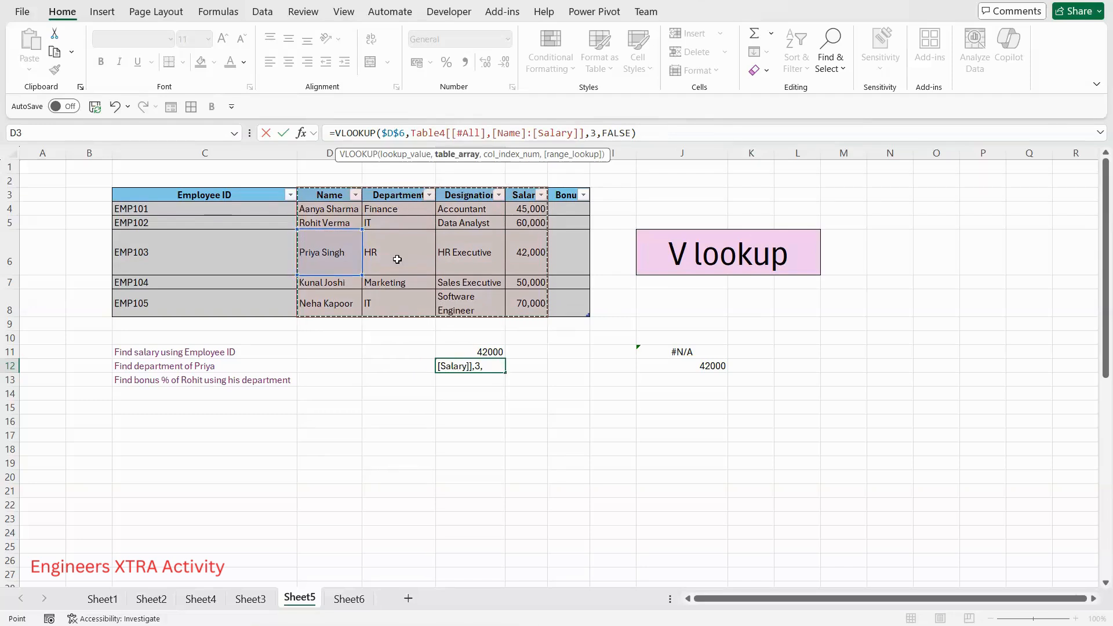
Set the column index in the F12 formula to 2 and enter the formula
click(480, 366)
key(BackSpace)
text(2)
key(Return)
click(488, 368)
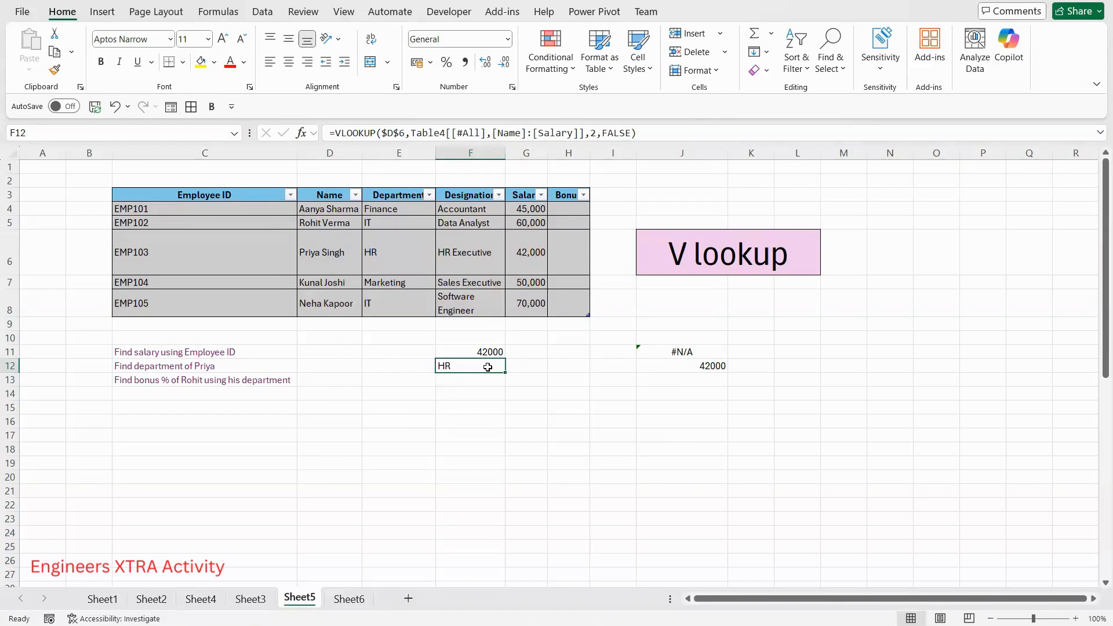
Review the bonus question in C13 along with the employee name in D5 and the Bonus column
click(270, 383)
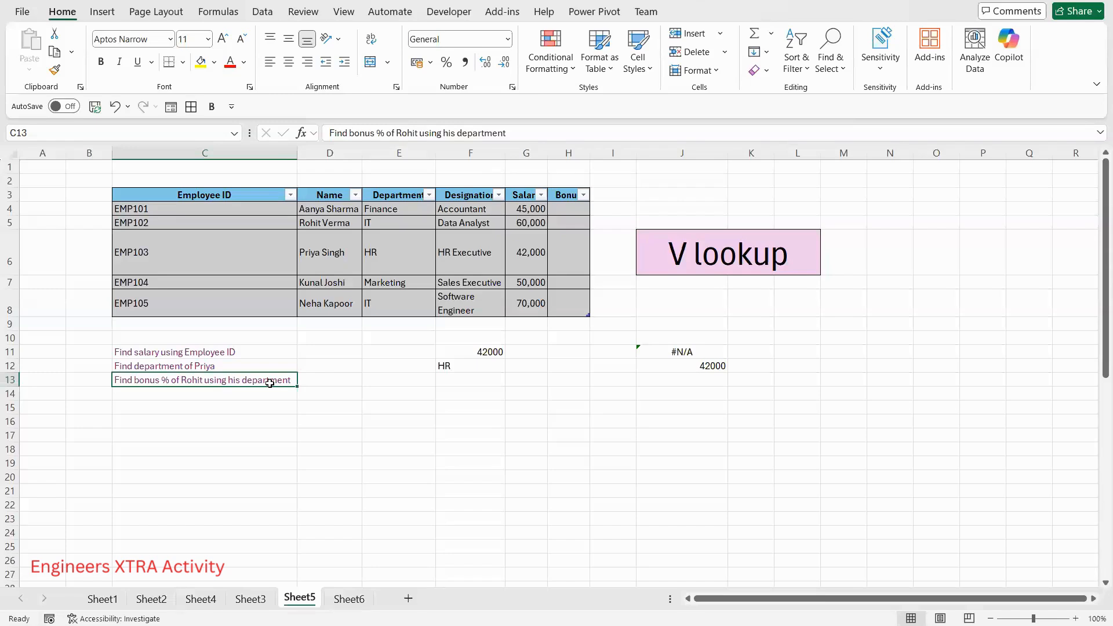
click(328, 223)
drag(567, 209, 568, 323)
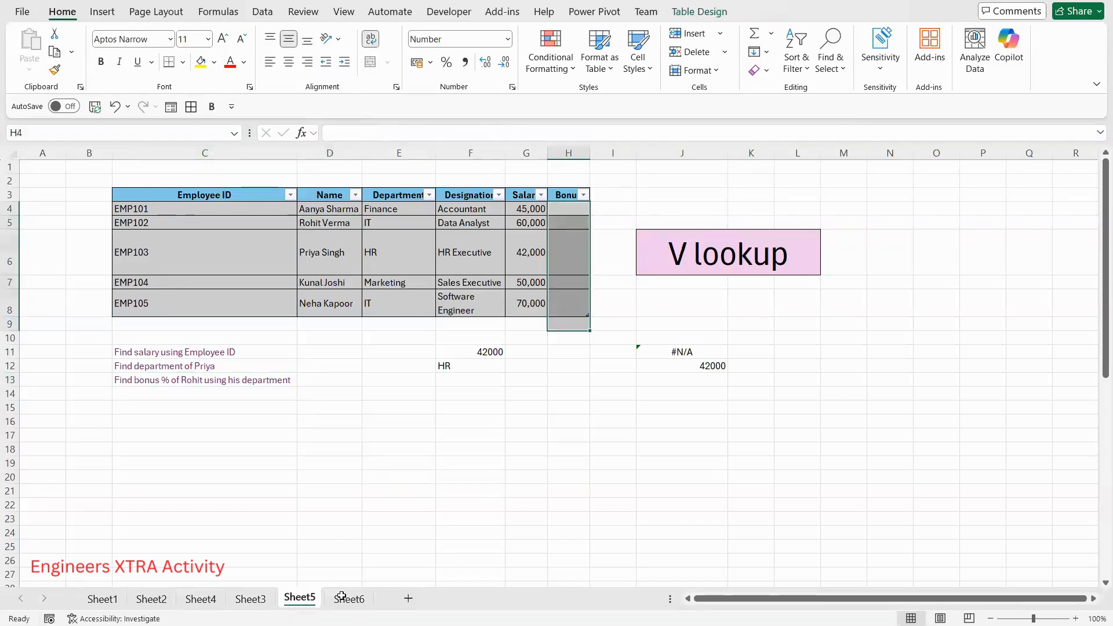
click(613, 253)
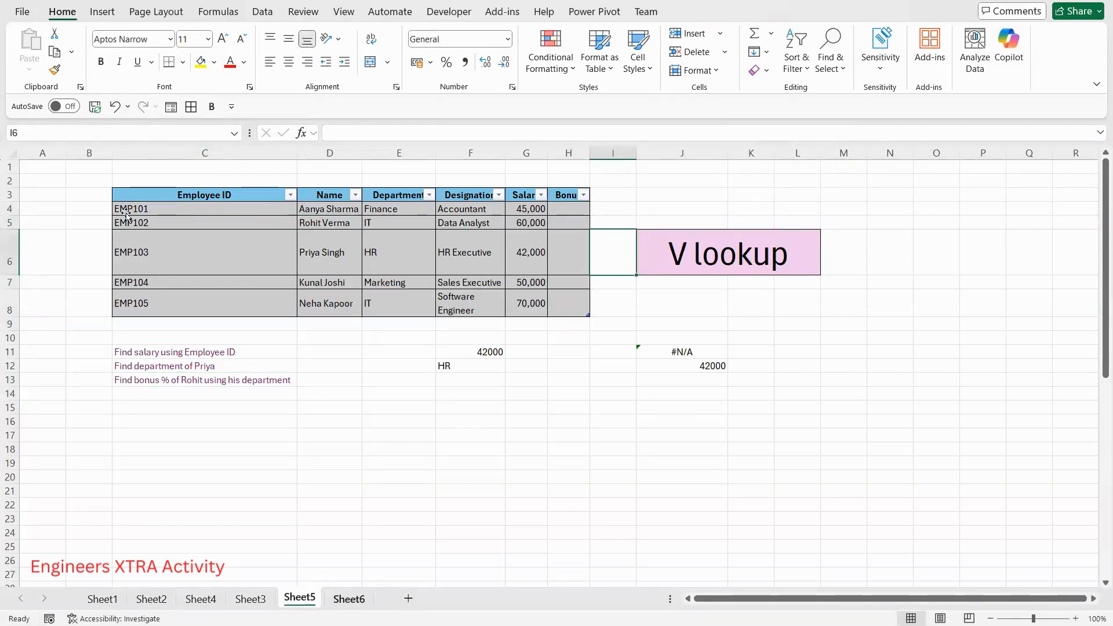
Examine the Department and Bonus % table on Sheet6
key(ctrl+Page_Down)
key(Up)
key(shift+Right)
key(shift+Down)
key(shift+Down)
key(shift+Down)
click(128, 213)
key(Tab)
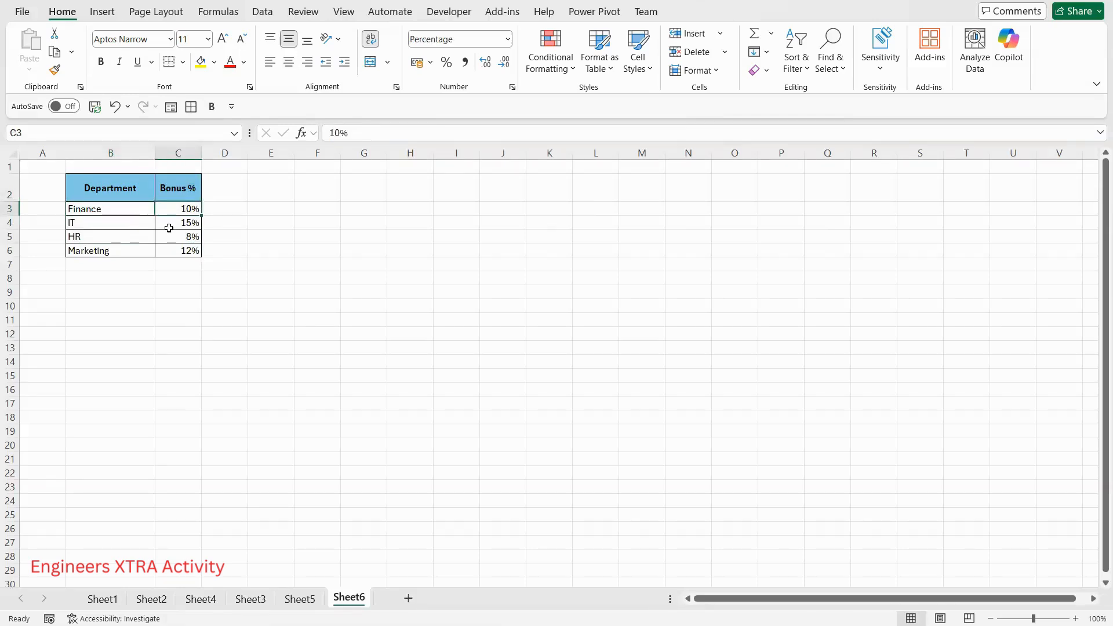
Check the IT department and its bonus percentage on Sheet6, and return to Sheet5
key(Return)
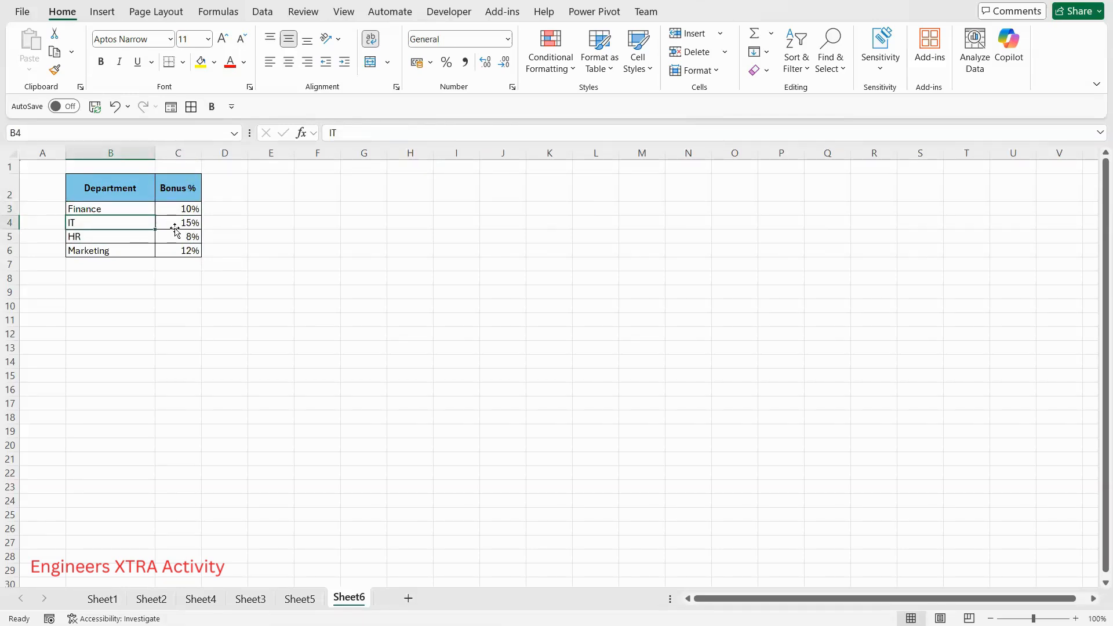
key(Right)
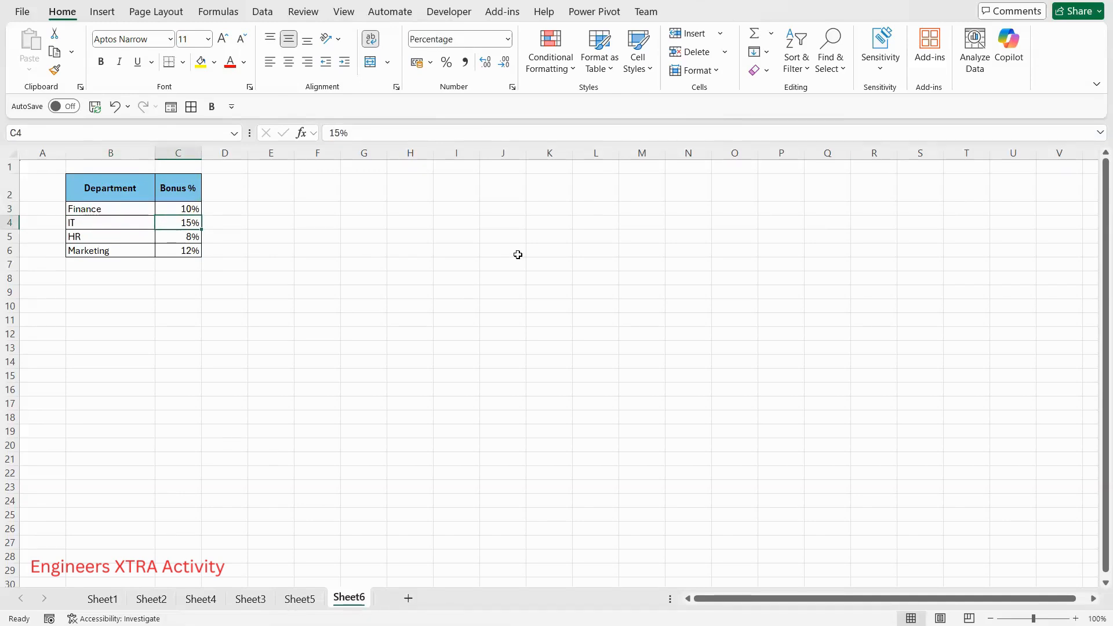
key(ctrl+Page_Up)
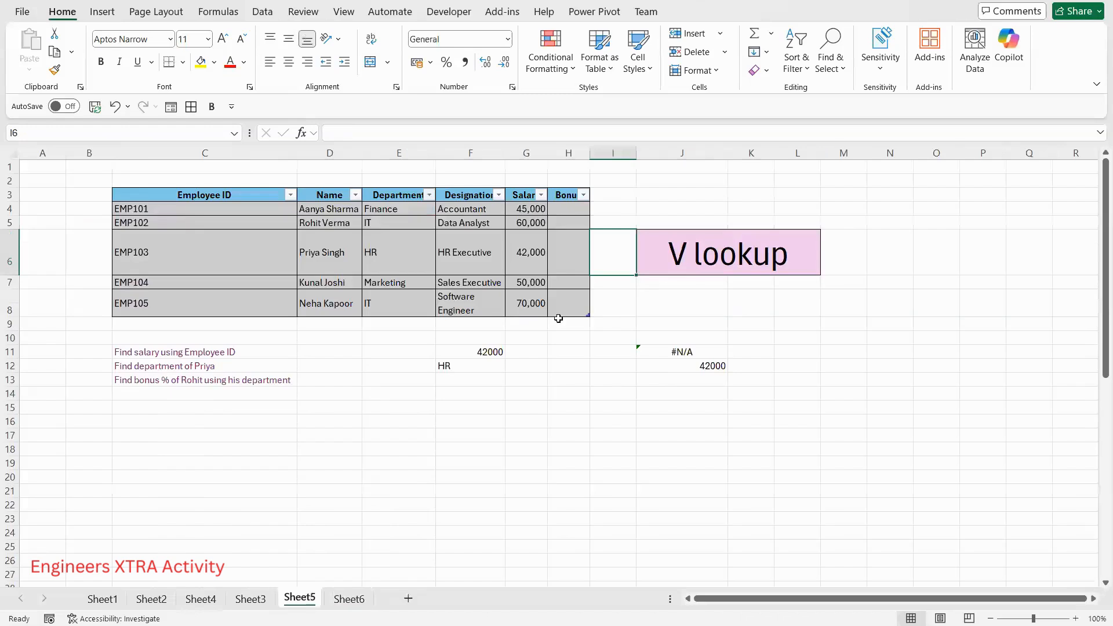
Examine the Department and Bonus columns of the employee table on Sheet5, including the last IT row
click(556, 223)
click(403, 302)
click(569, 313)
drag(400, 210, 571, 301)
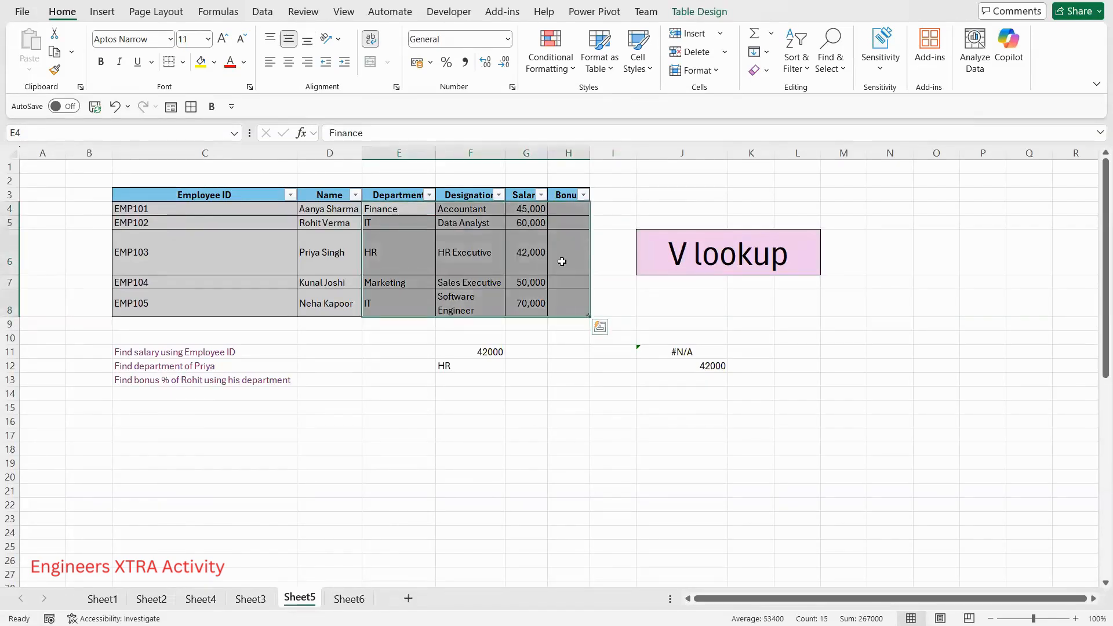
click(560, 258)
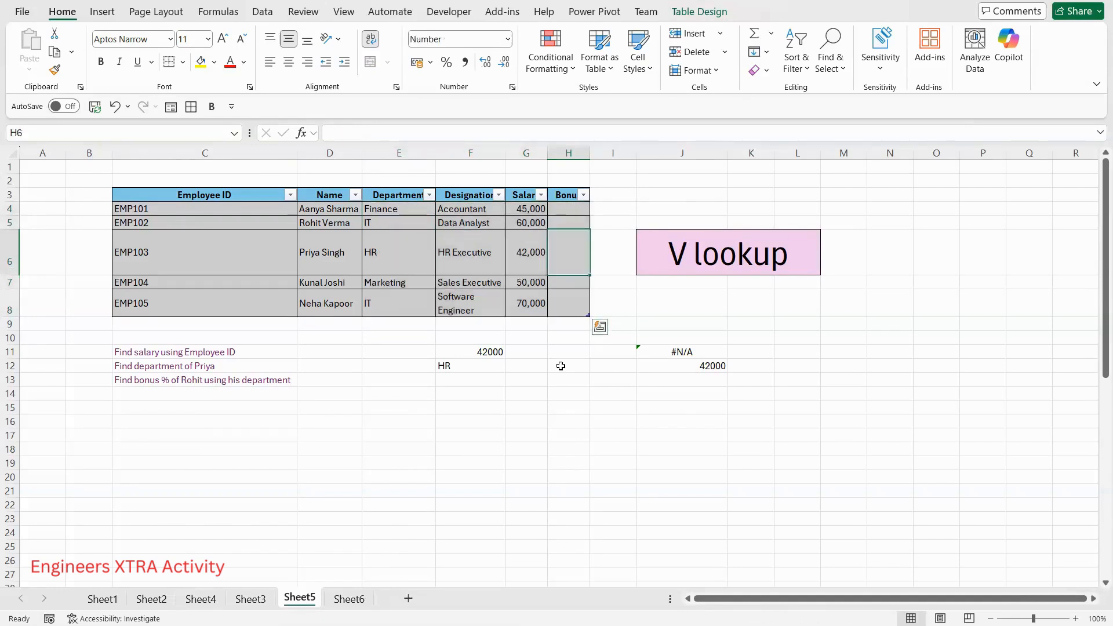
drag(568, 209, 568, 547)
click(569, 366)
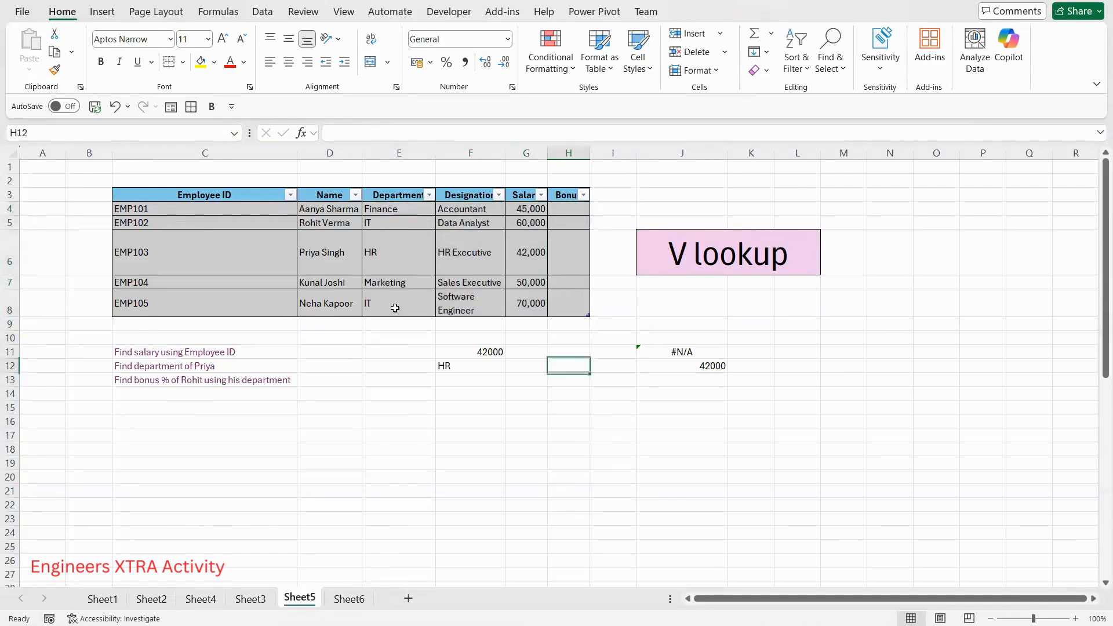
click(400, 223)
click(400, 302)
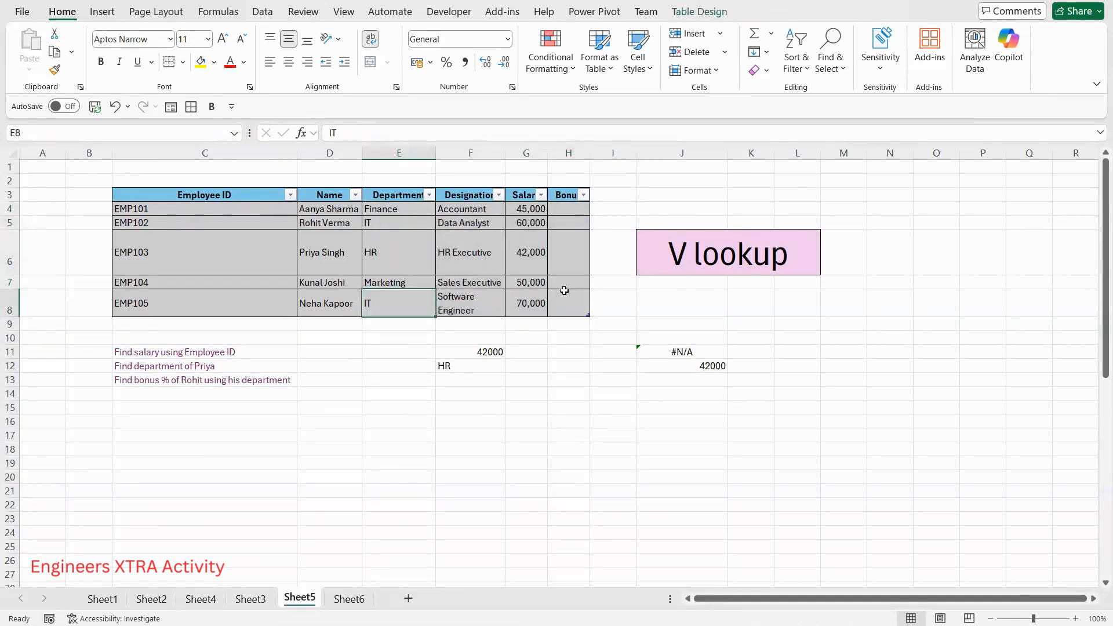
key(Right)
key(Right)
key(Right)
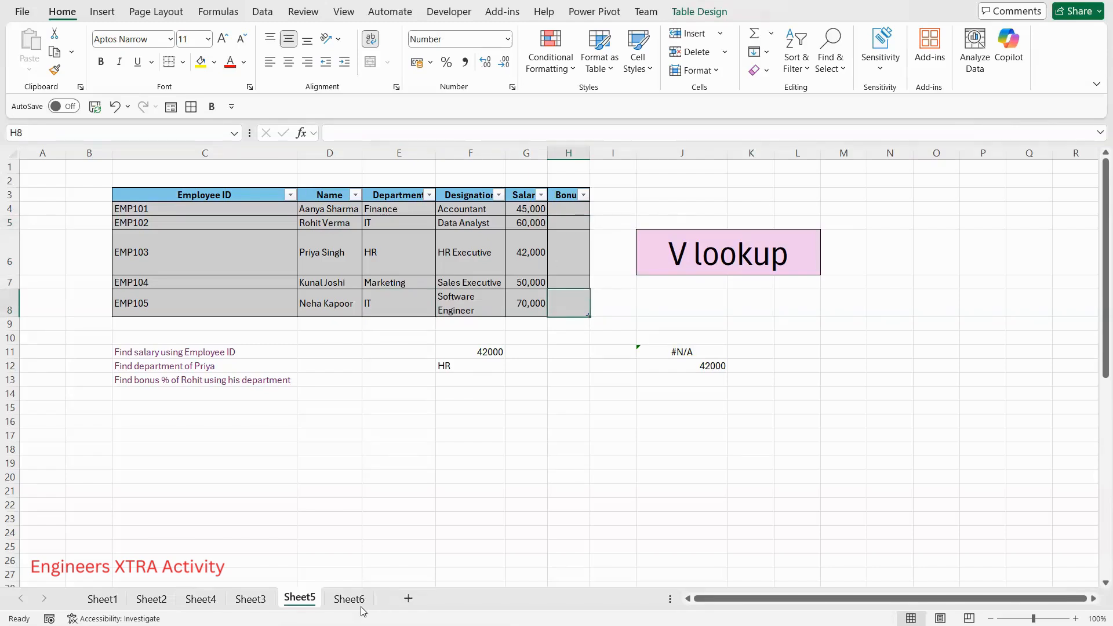
Format the Department and Bonus % range B2:C6 on Sheet6 as a table with headers, using the first custom style
click(344, 600)
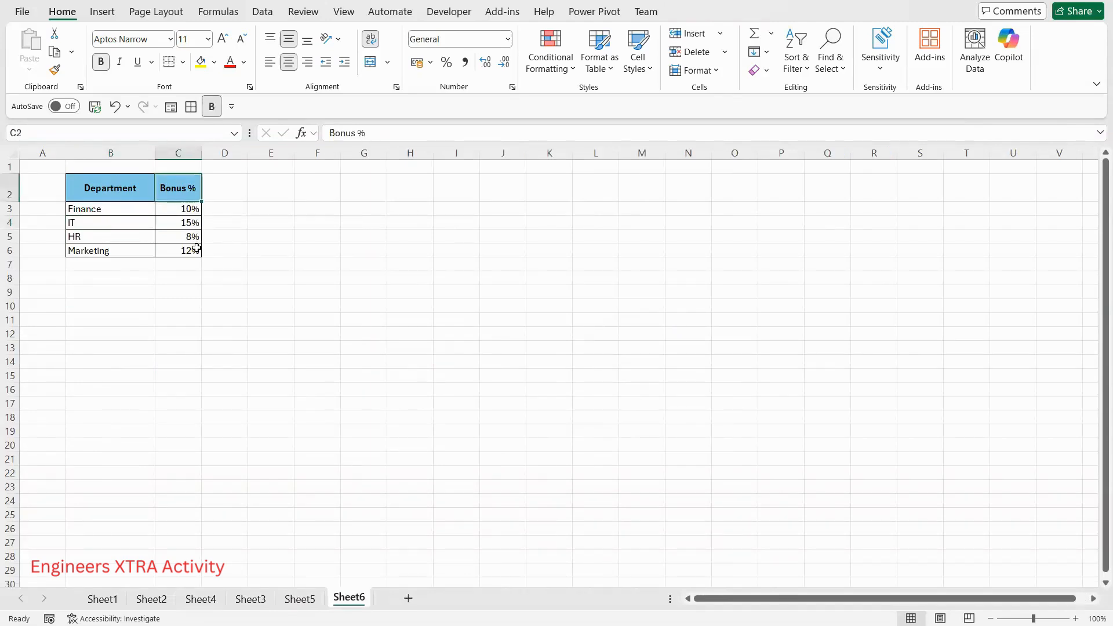
drag(110, 188, 178, 251)
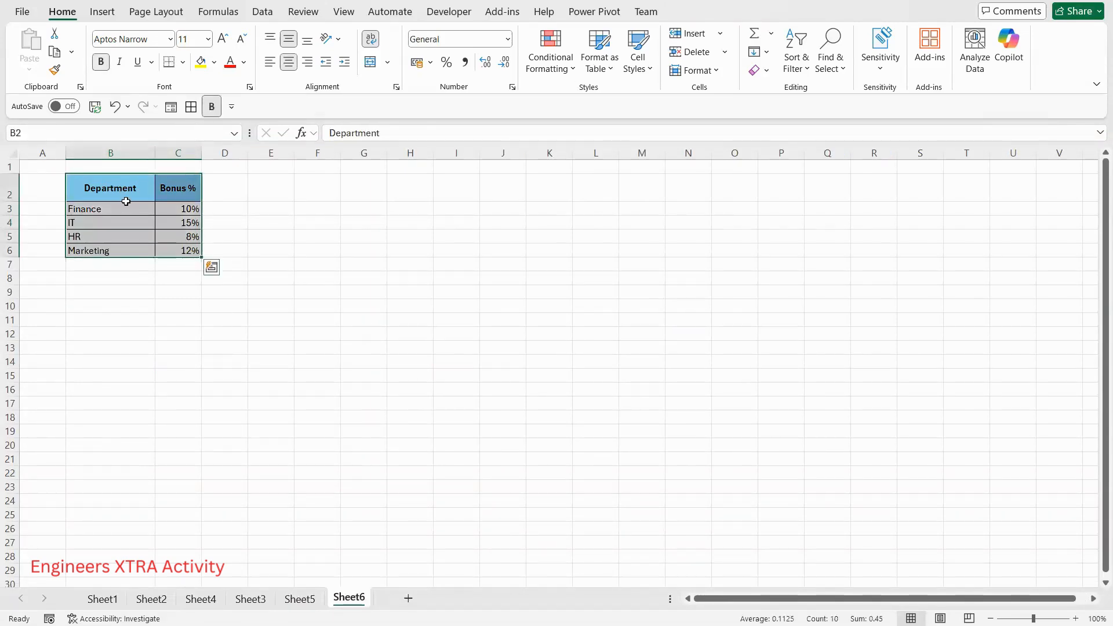
click(599, 55)
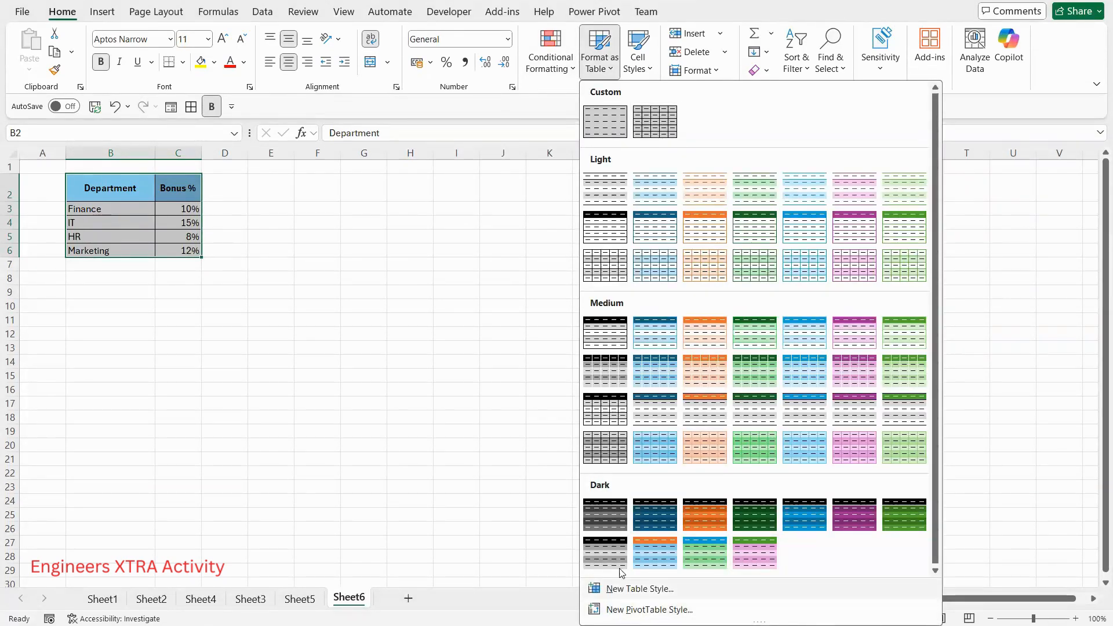
click(610, 123)
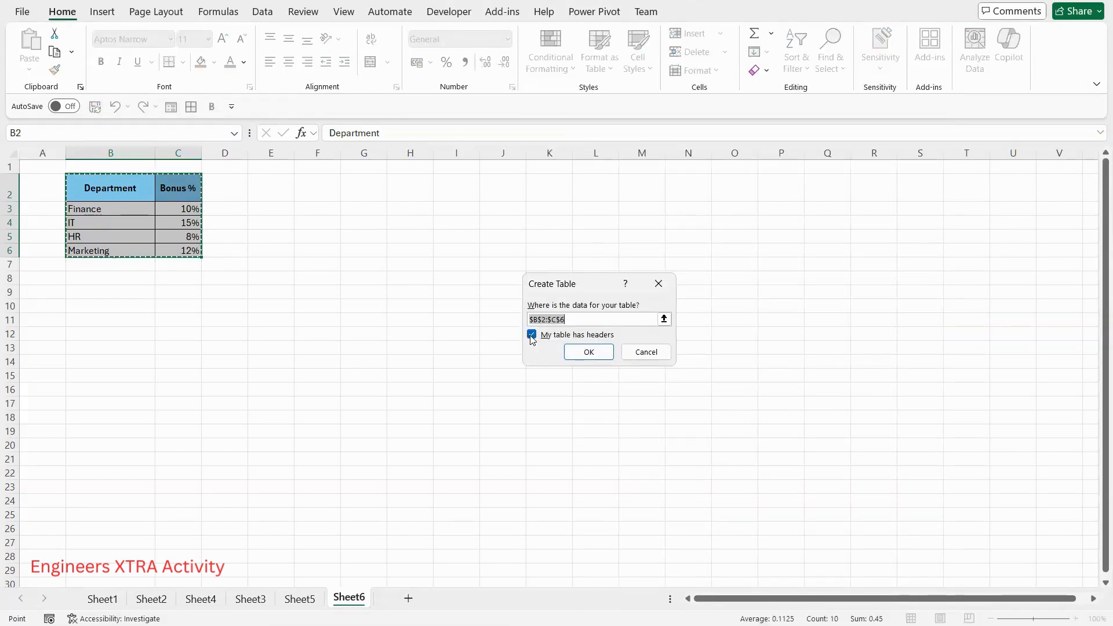
click(595, 359)
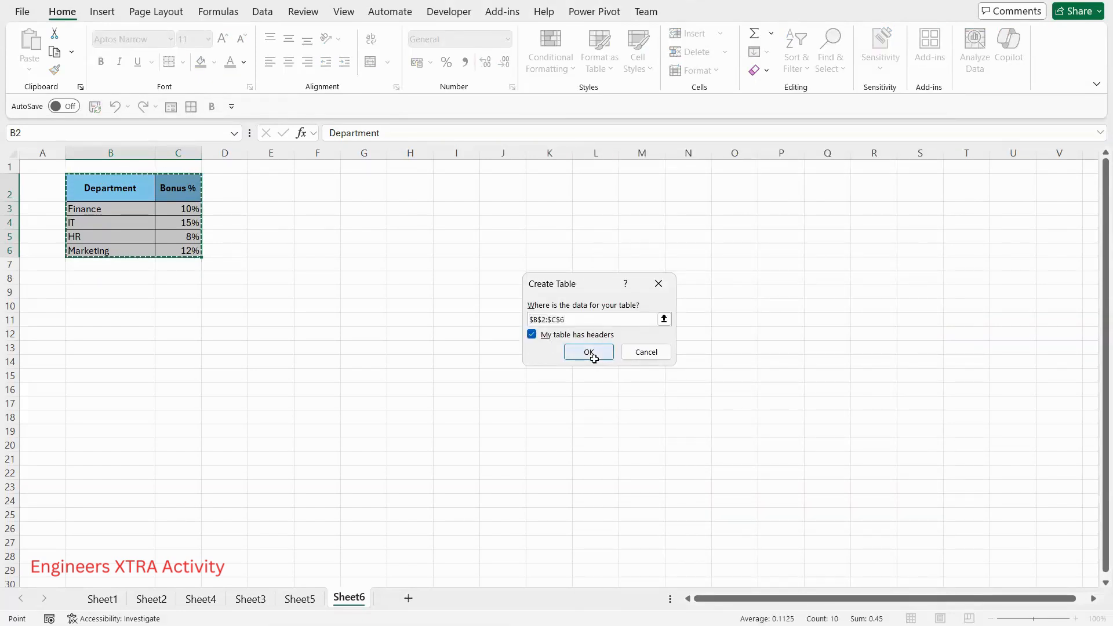
Name the Department and Bonus % table newTable and return to Sheet5
click(43, 53)
double_click(44, 53)
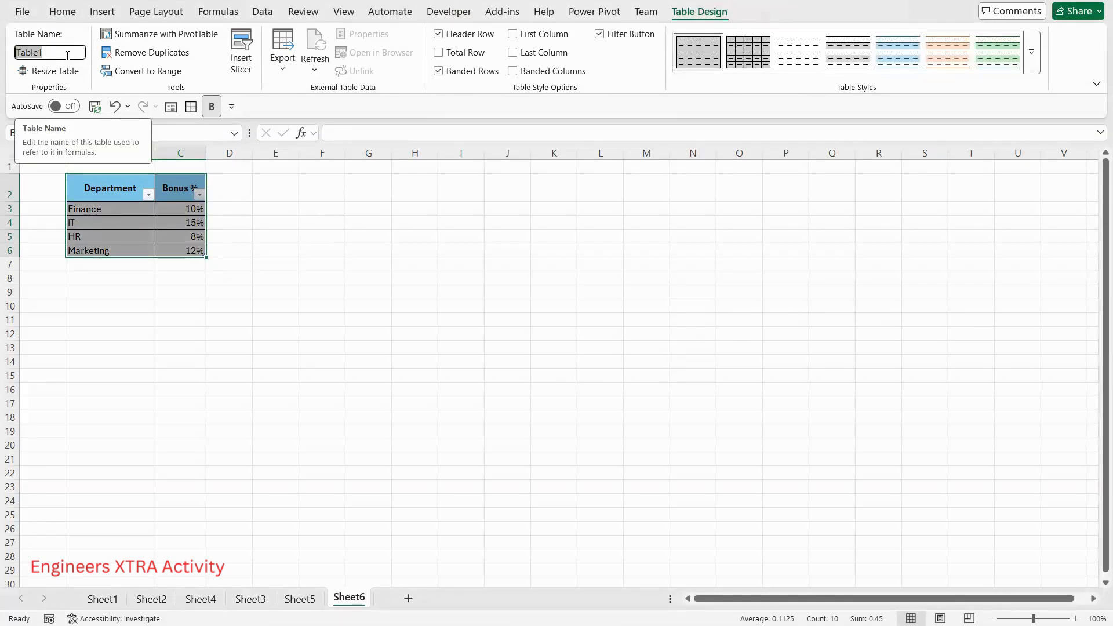
text(nreTab)
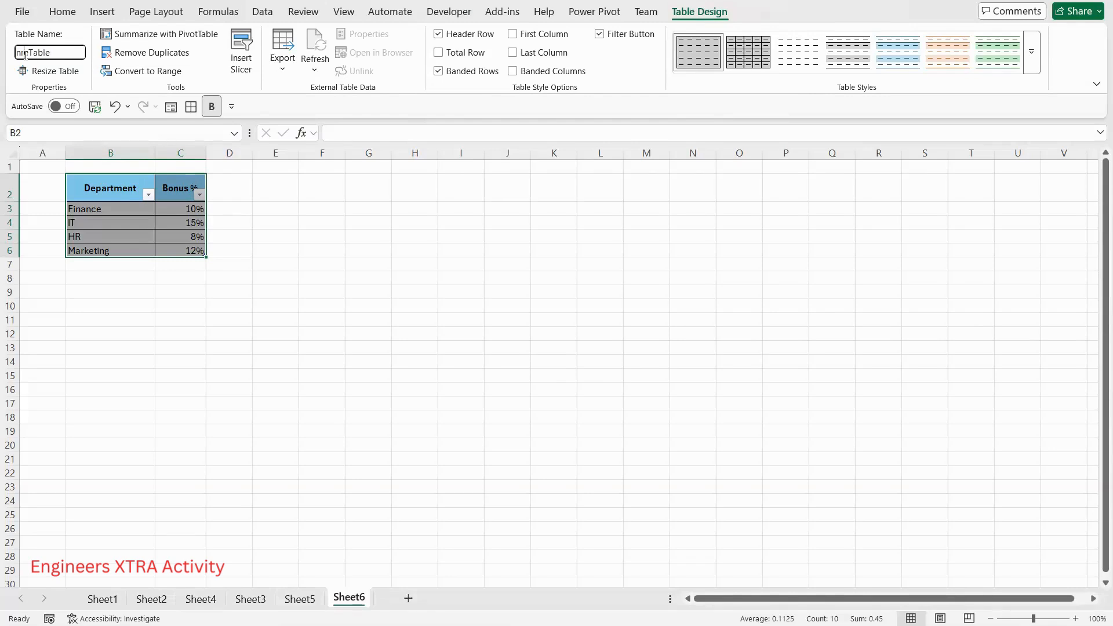
key(BackSpace)
key(BackSpace)
text(ew)
click(181, 208)
click(274, 284)
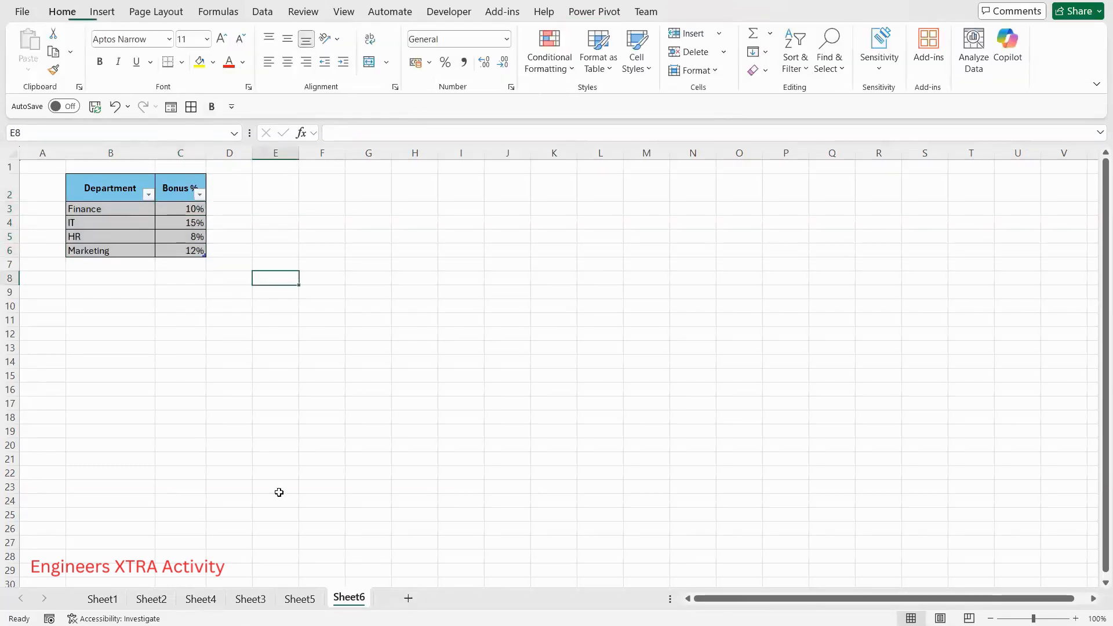
drag(96, 191, 179, 254)
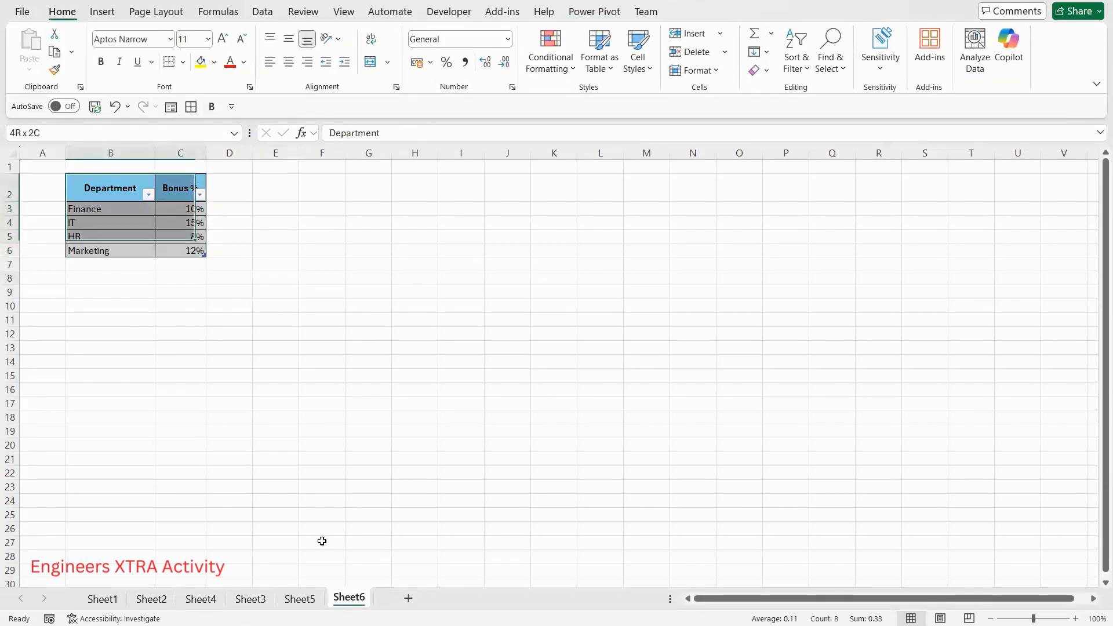
click(306, 599)
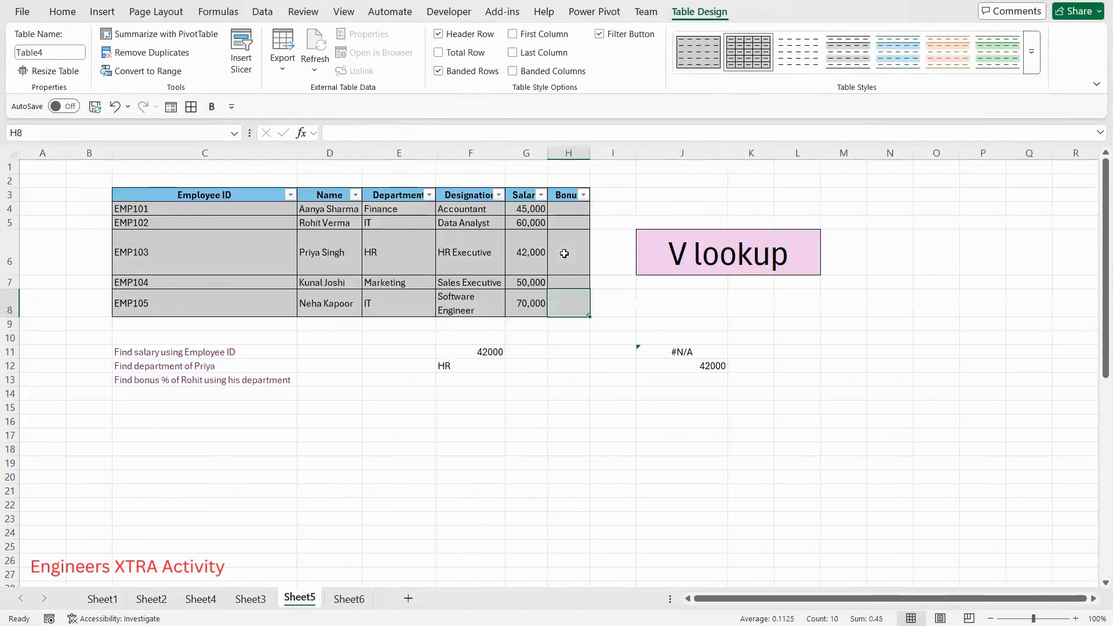
text(=vl)
key(Down)
key(Tab)
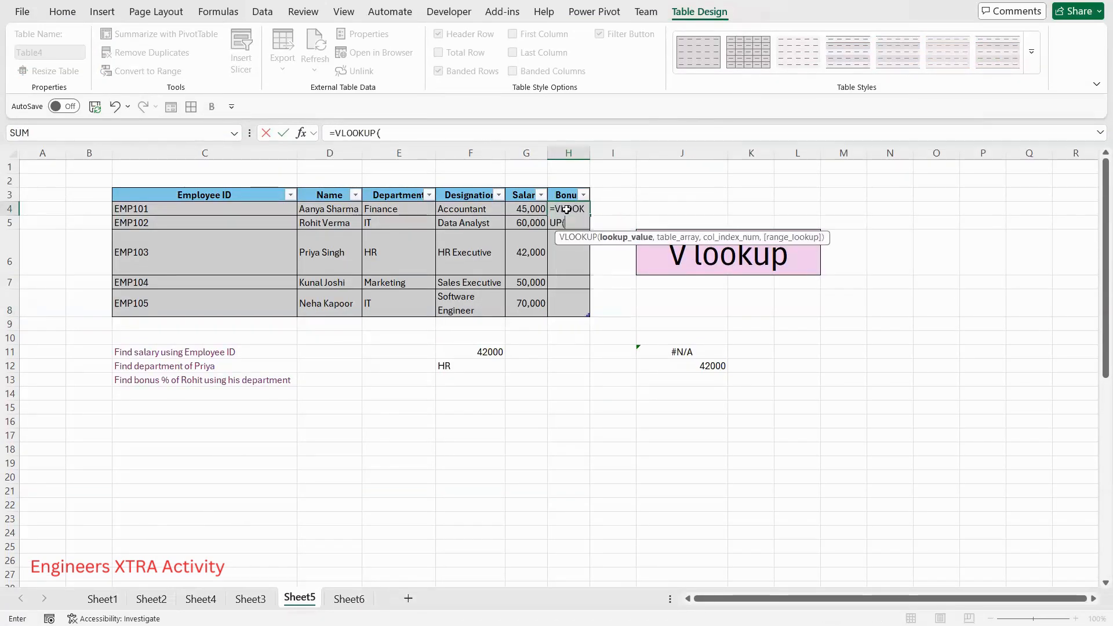
click(336, 219)
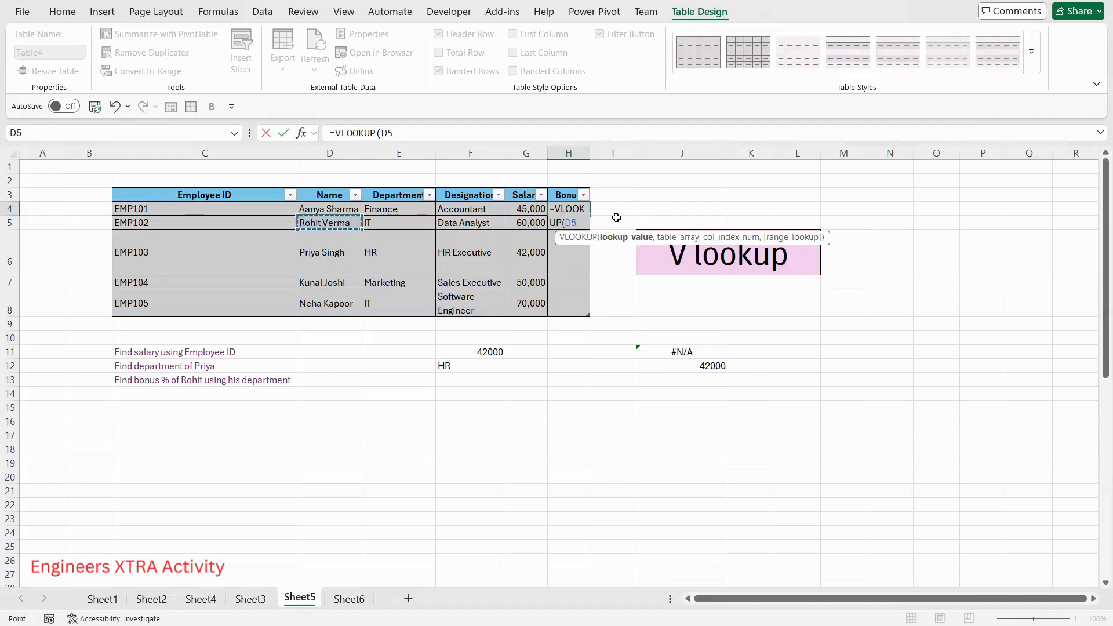
text(,)
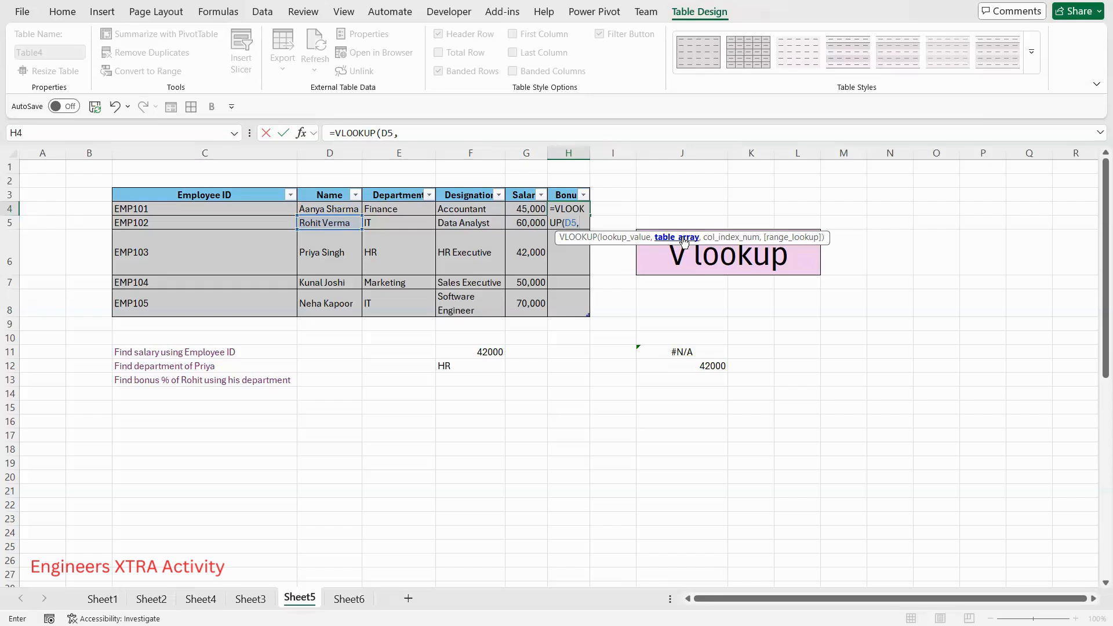
key(Escape)
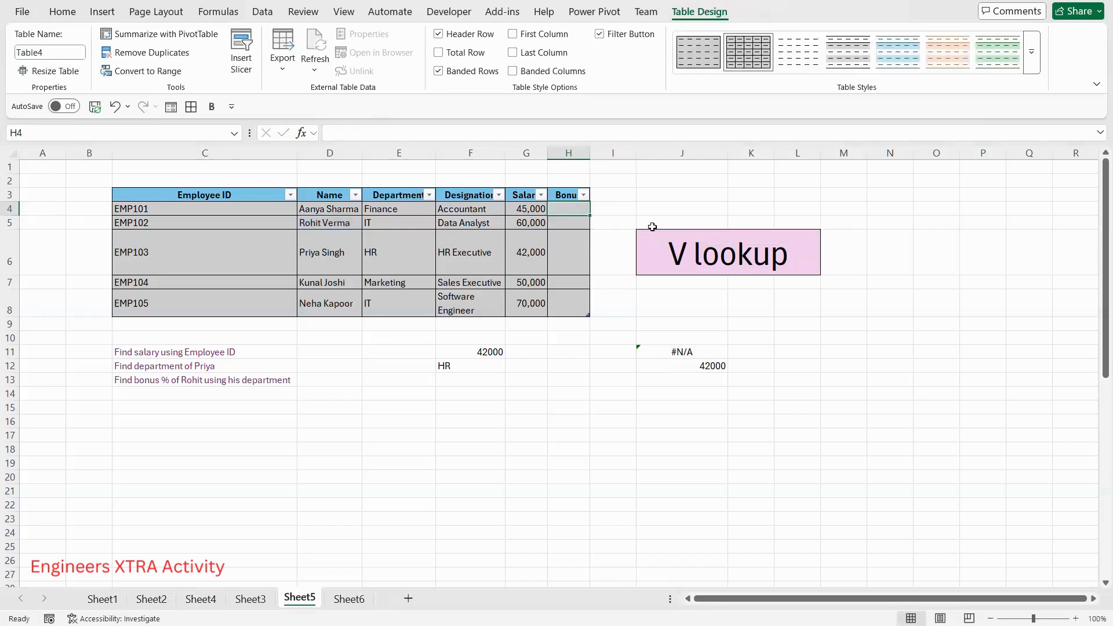
text(=VLOOKUP()
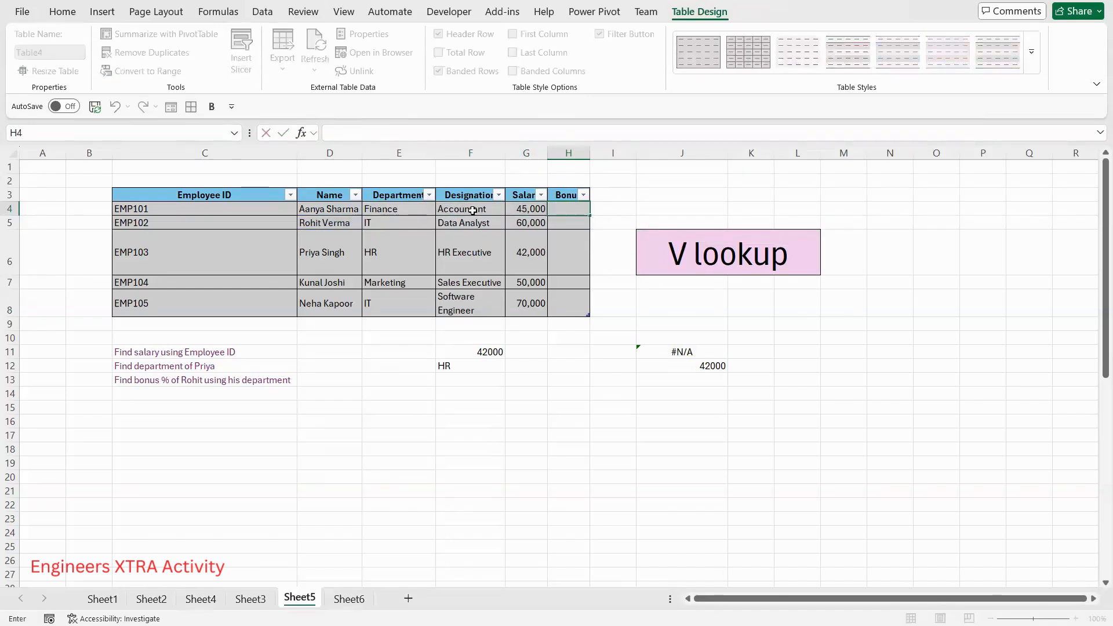
click(417, 210)
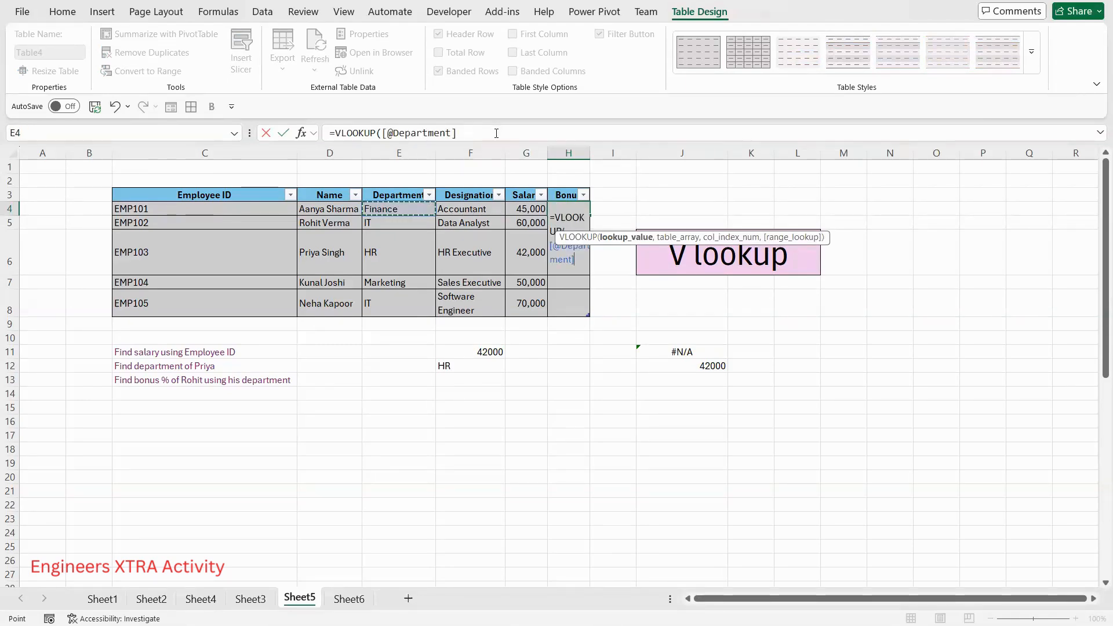
text(,)
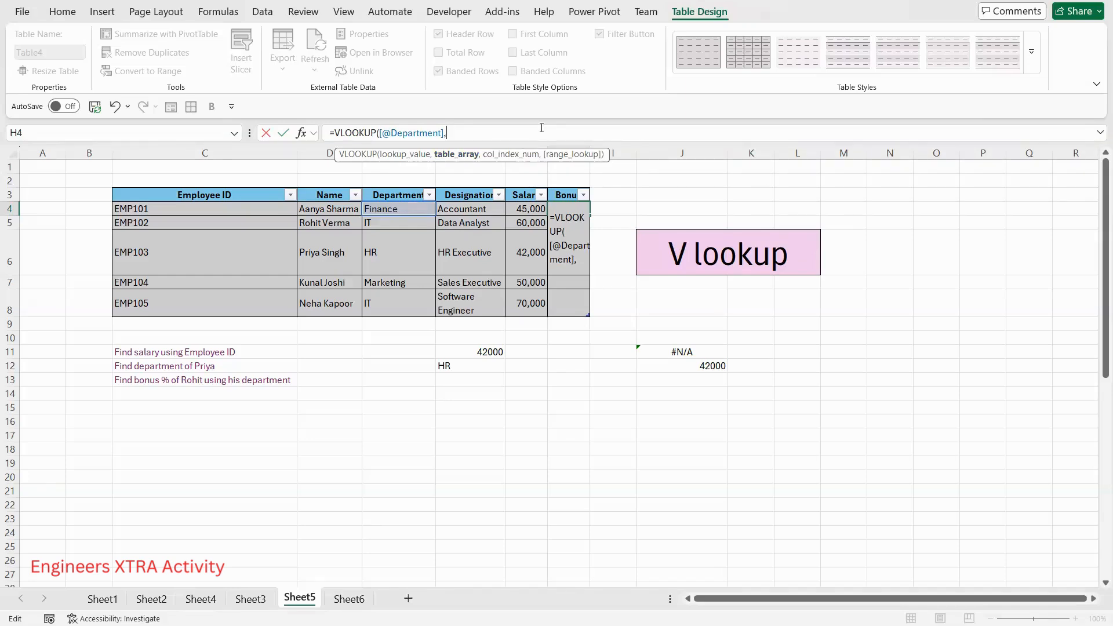
text(new)
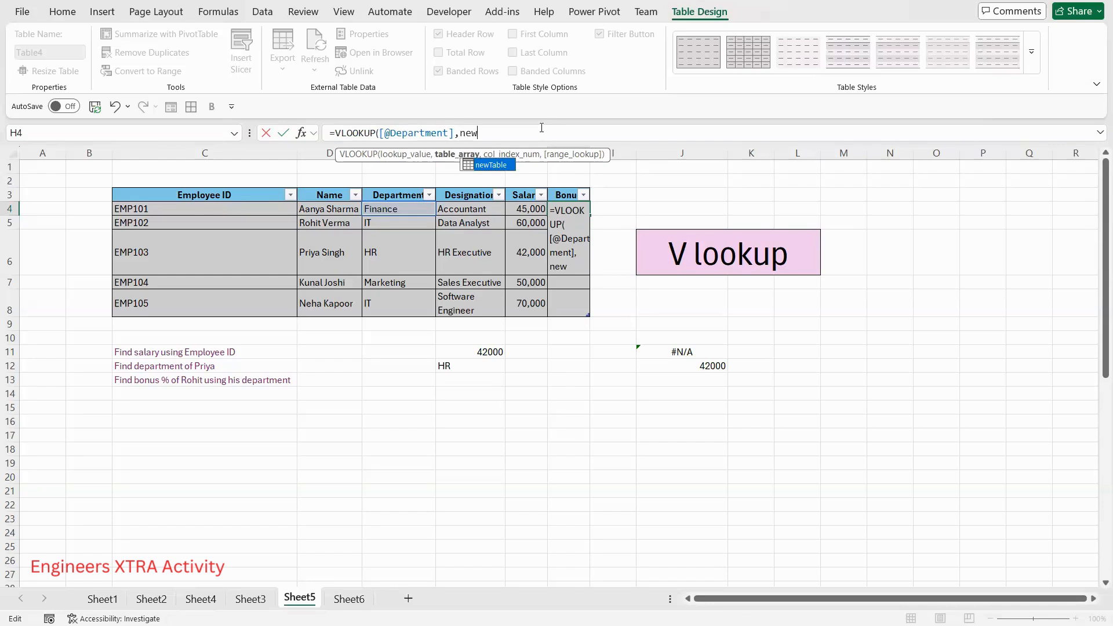
double_click(498, 166)
text(,)
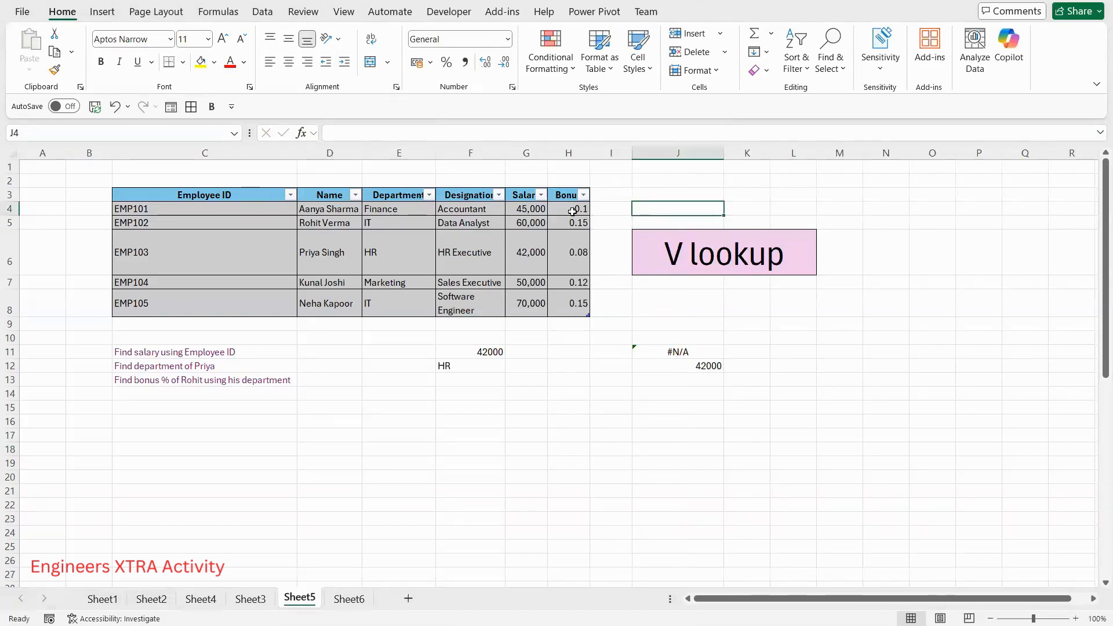
Format the Bonus values in H4:H8 as percentages
drag(573, 211, 571, 303)
drag(569, 209, 569, 303)
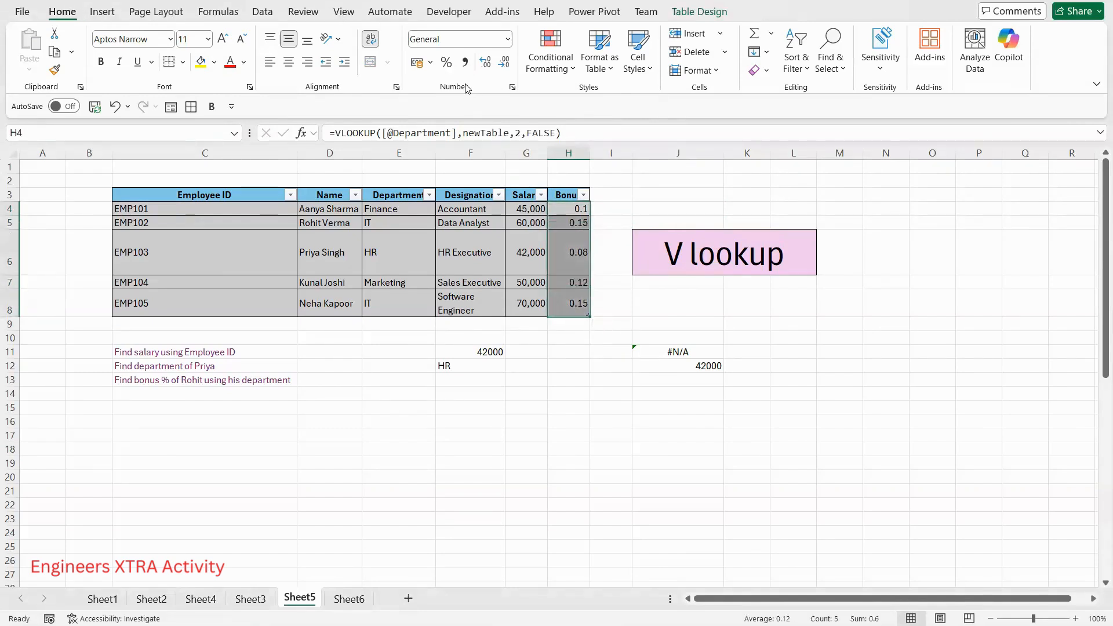
click(446, 61)
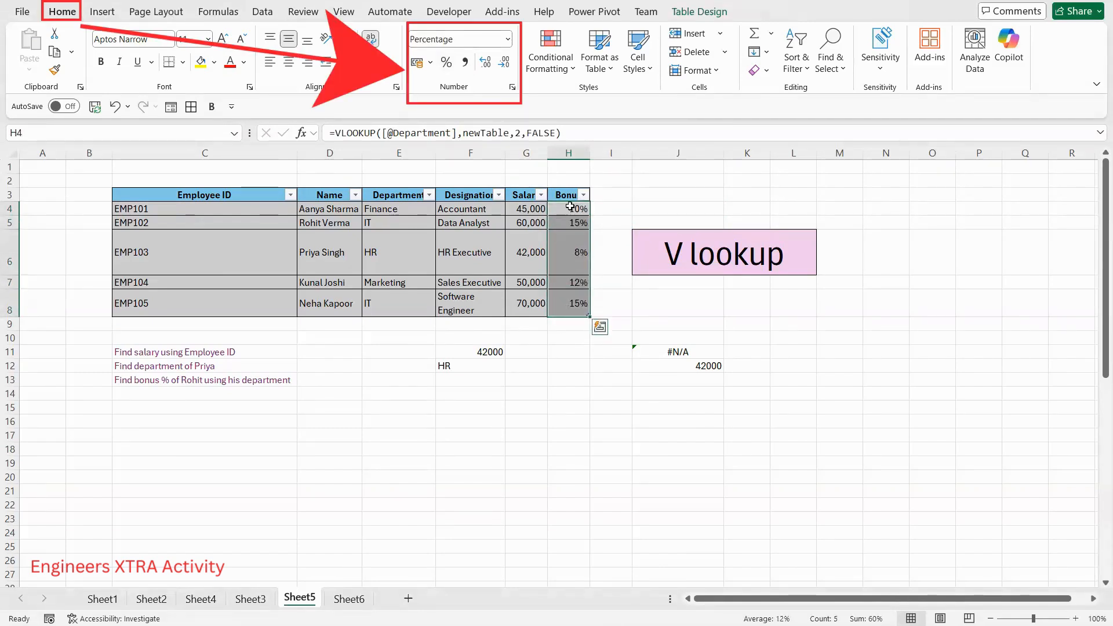
Review the Bonus and Department columns along with the bonus question in C13
click(577, 338)
drag(574, 209, 580, 303)
click(577, 246)
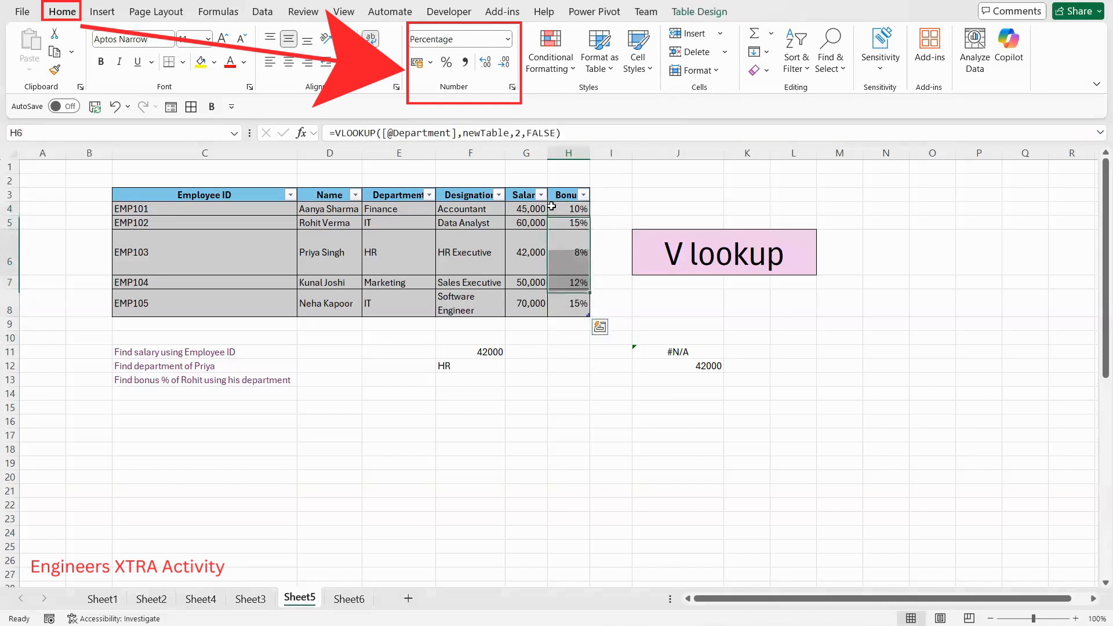
mouse_move(397, 210)
mouse_down()
mouse_move(409, 287)
mouse_move(423, 301)
mouse_up()
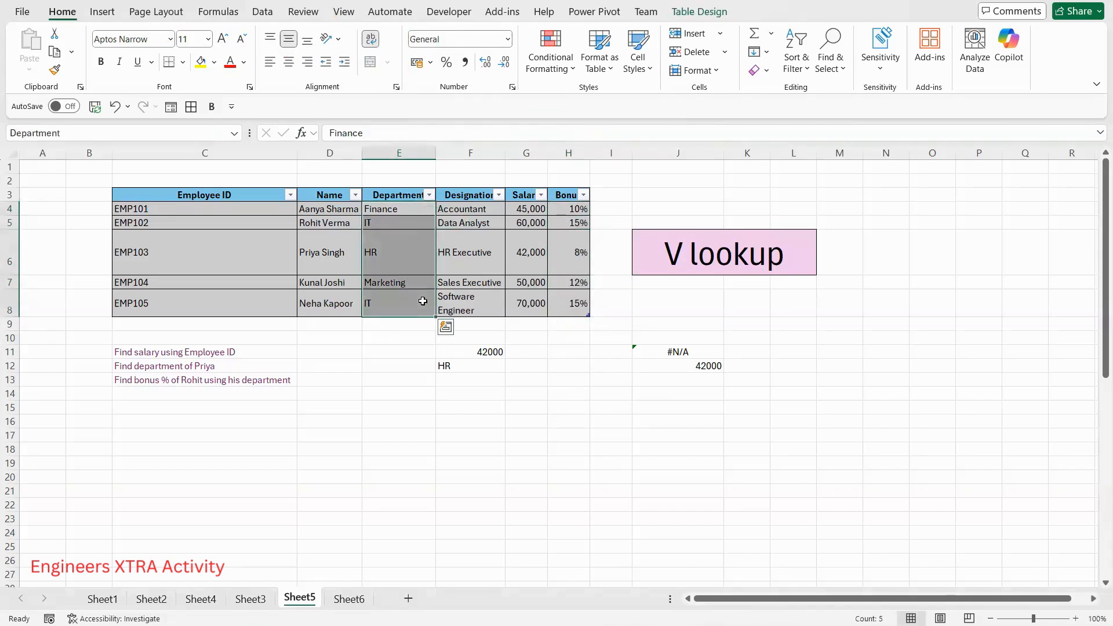
click(266, 384)
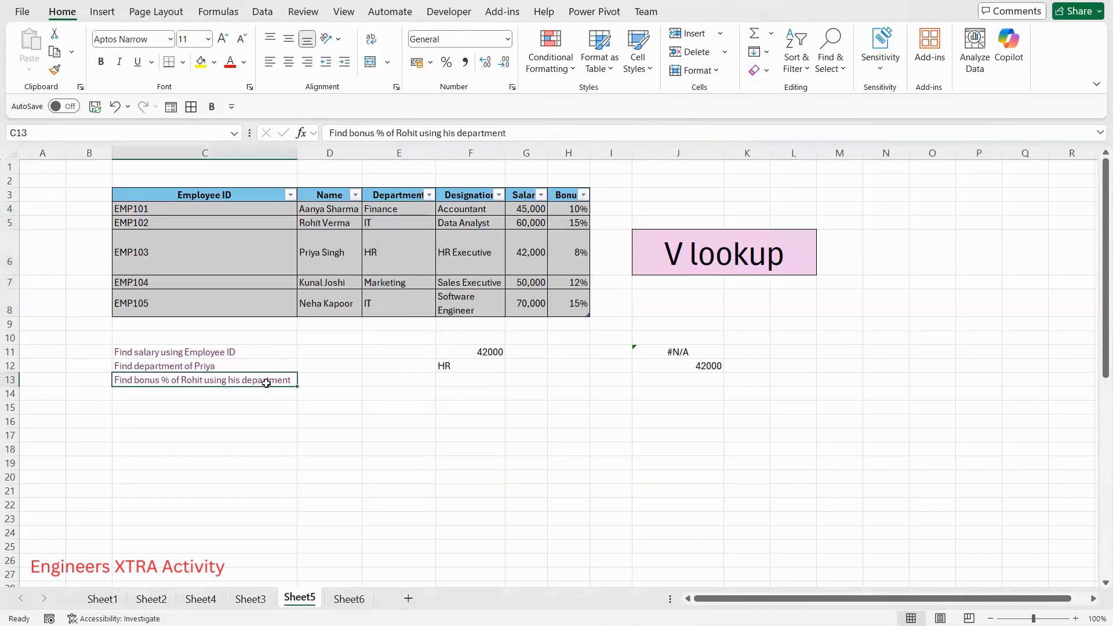
Look up the employee's bonus in F13 with the formula =VLOOKUP(D5,Table4[[#All],[Name]:[Bonus]],5,FALSE)
click(469, 387)
text(=vl)
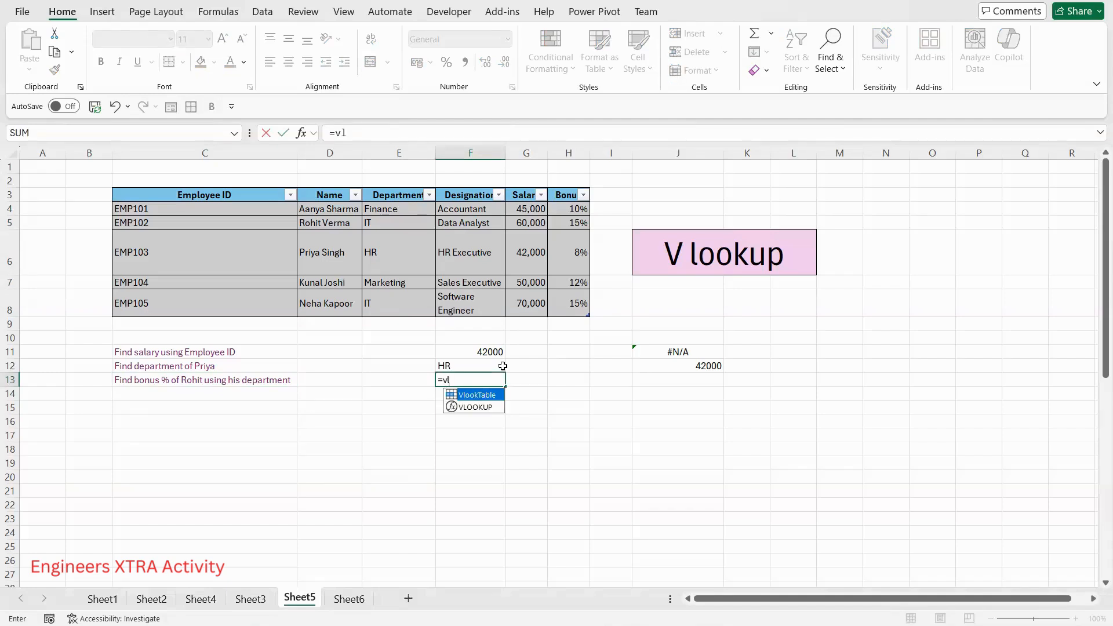
key(Down)
key(Tab)
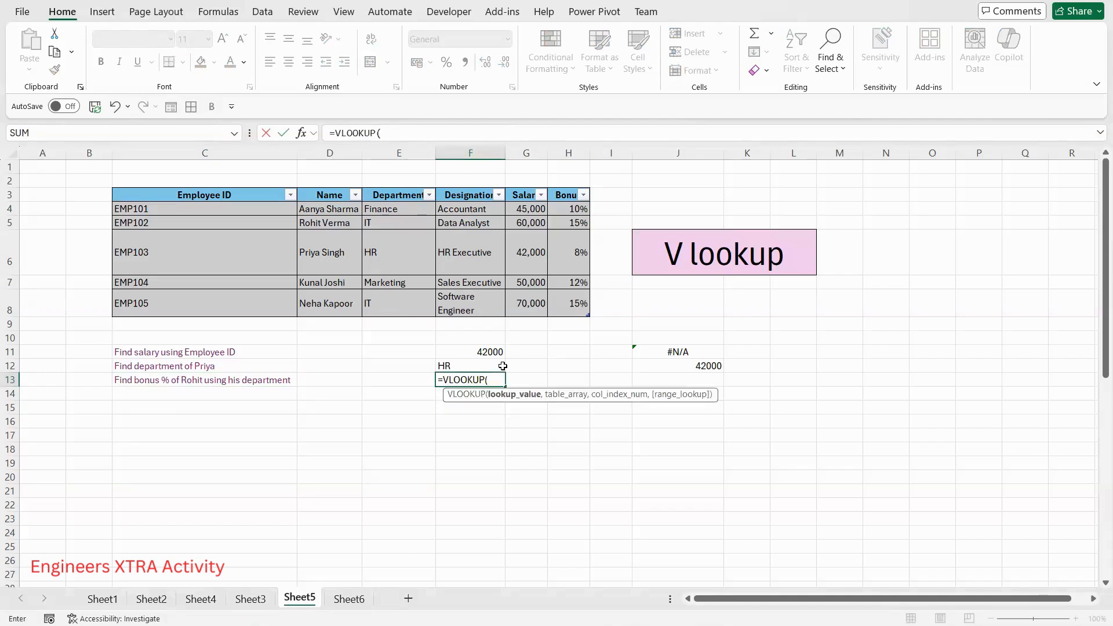
click(333, 221)
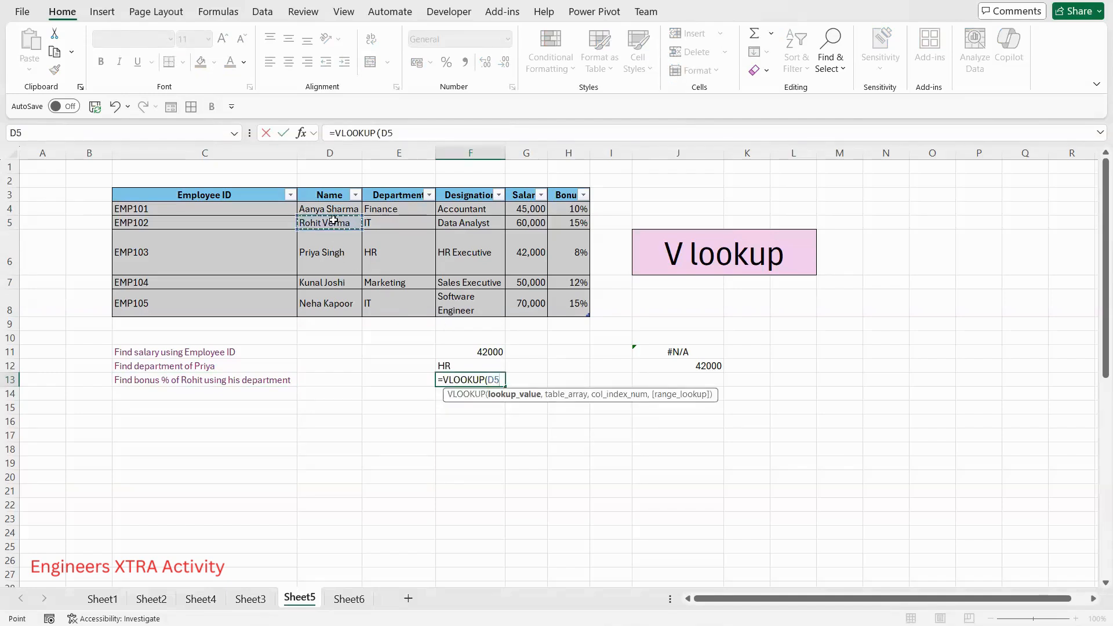
text(,)
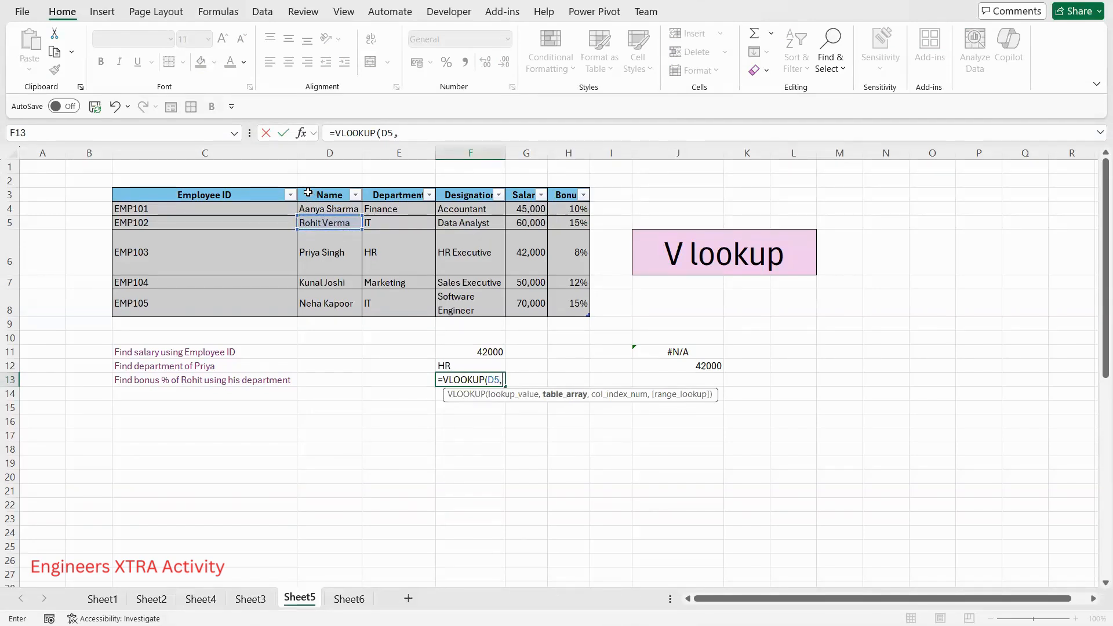
drag(308, 193, 574, 307)
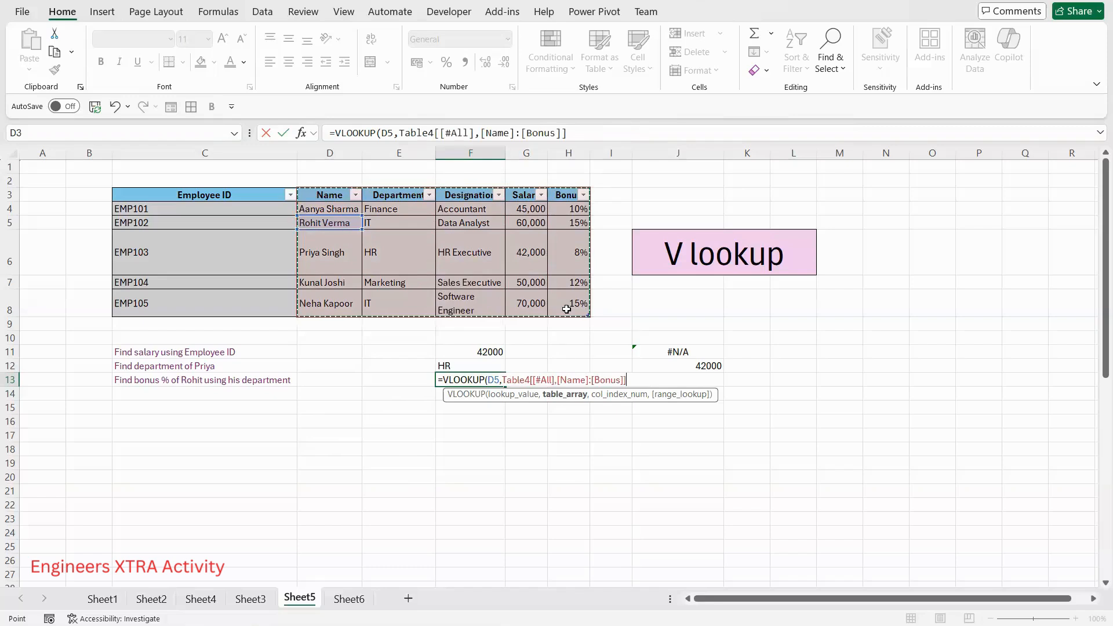
text(,)
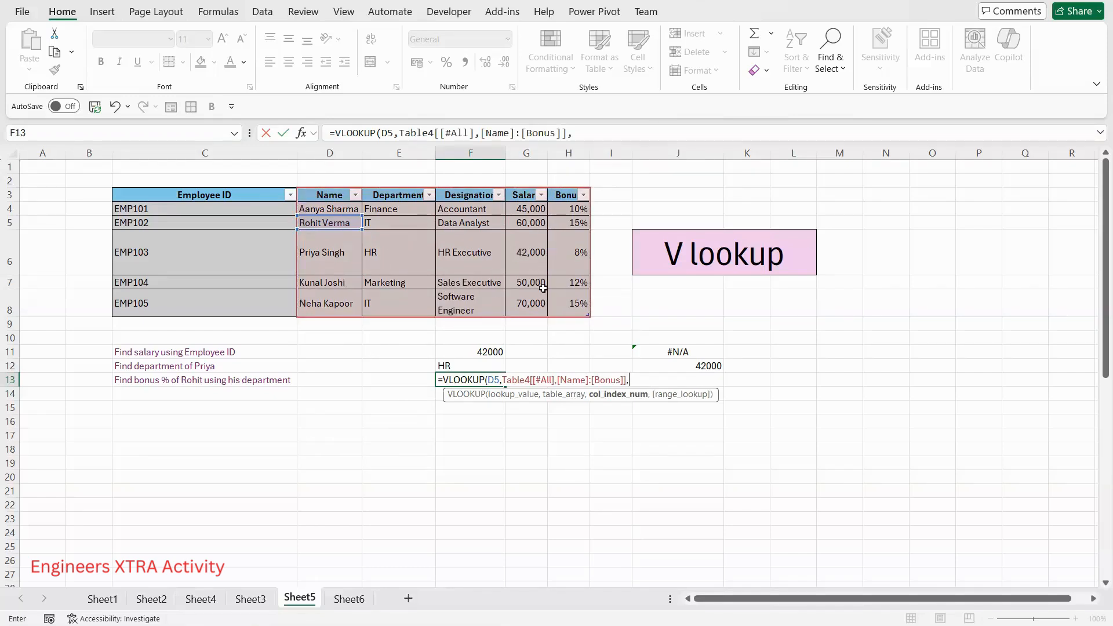
text(5,FALSE)
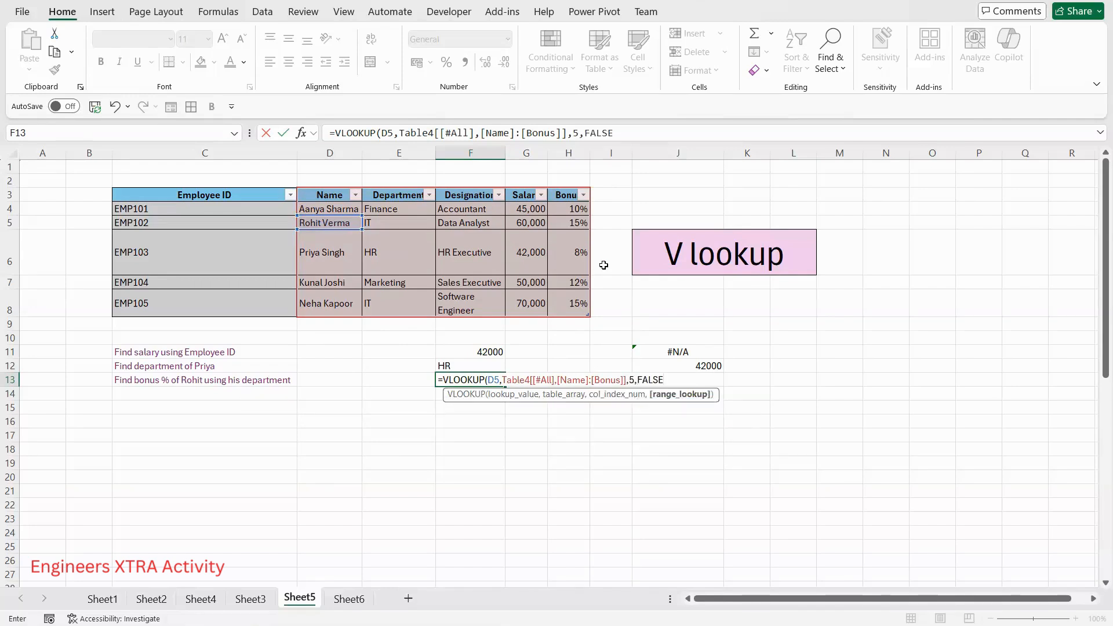
key(Return)
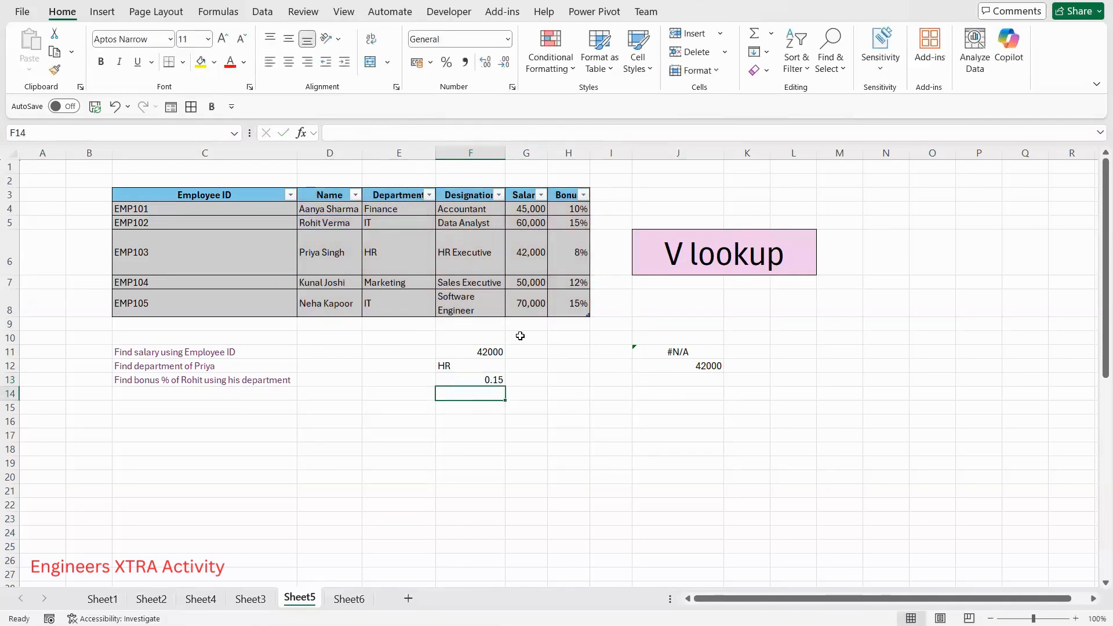
Format the bonus lookup result in F13 as a percentage
click(481, 378)
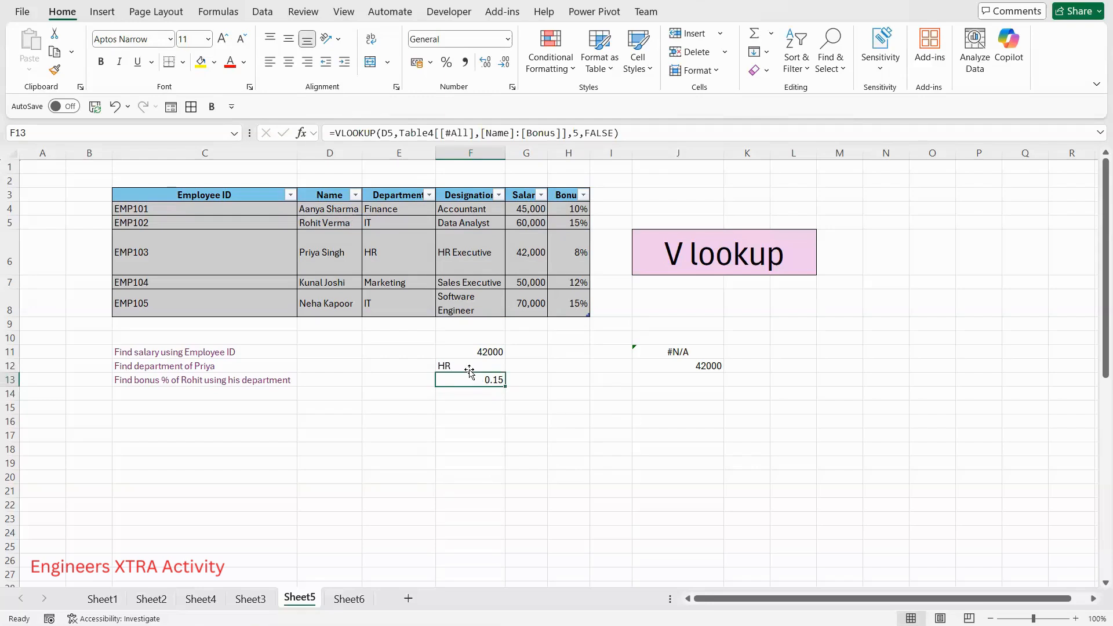
click(447, 61)
click(490, 414)
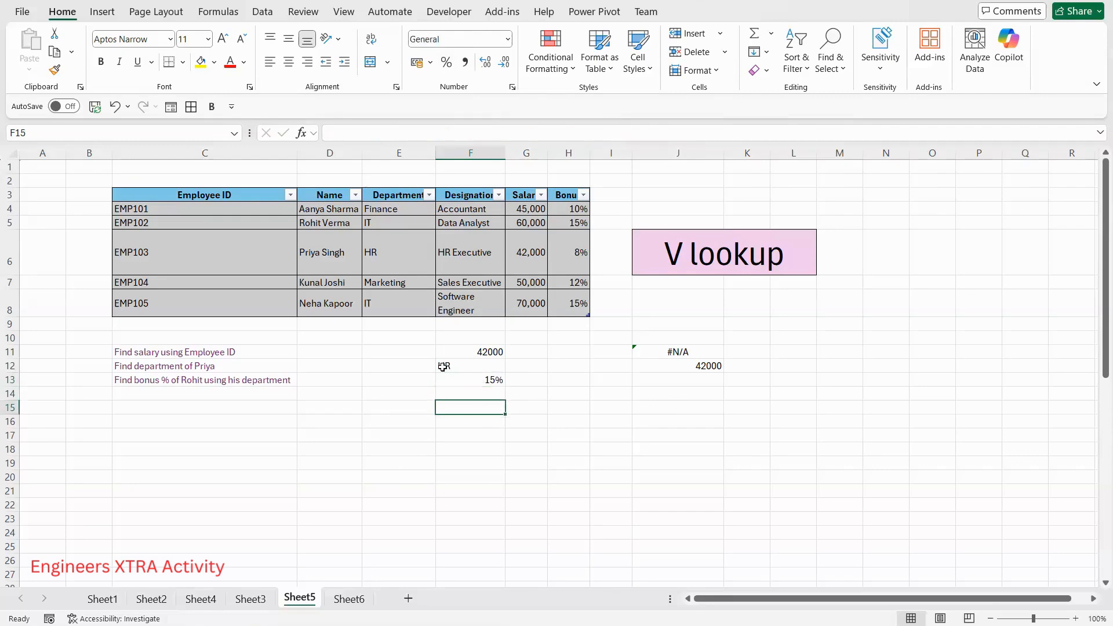